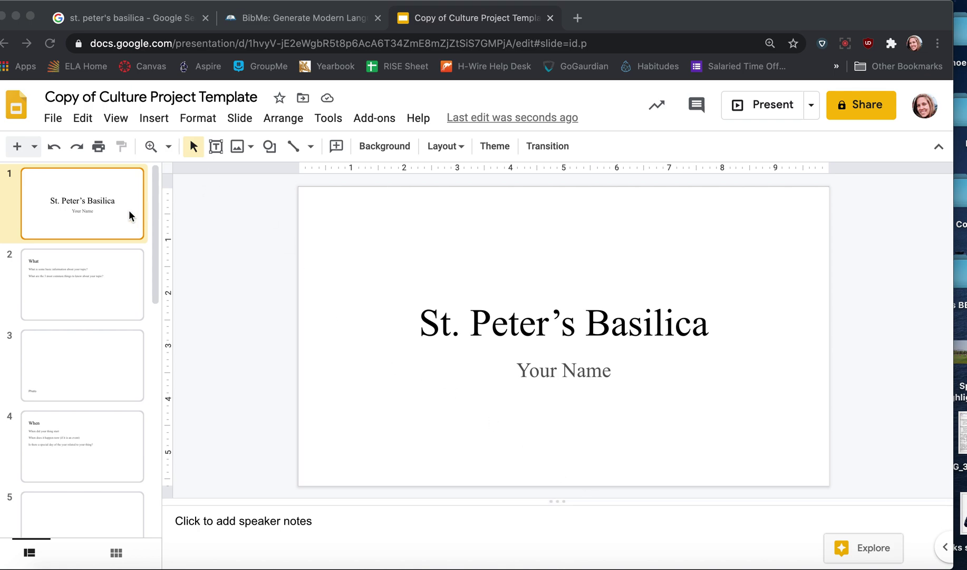
# Review slide 12 'Bibliography - 4 sources', highlight bibme.org in its instructions, then go to the BibMe page
pyautogui.scroll(-1, 114, 231)
pyautogui.scroll(1, 114, 231)
pyautogui.moveTo(632, 24); pyautogui.dragTo(644, 24)
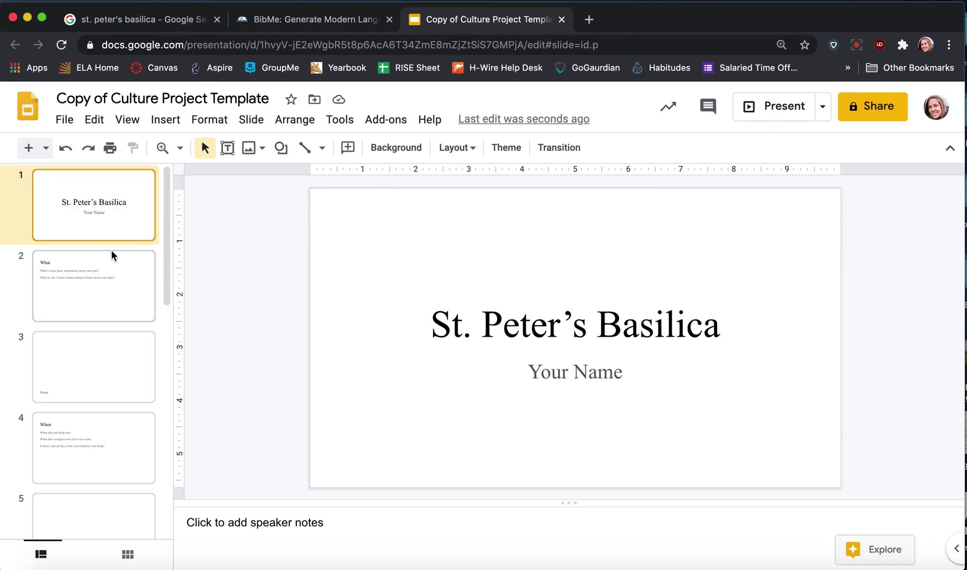
pyautogui.scroll(-2, 112, 255)
pyautogui.scroll(-10, 112, 254)
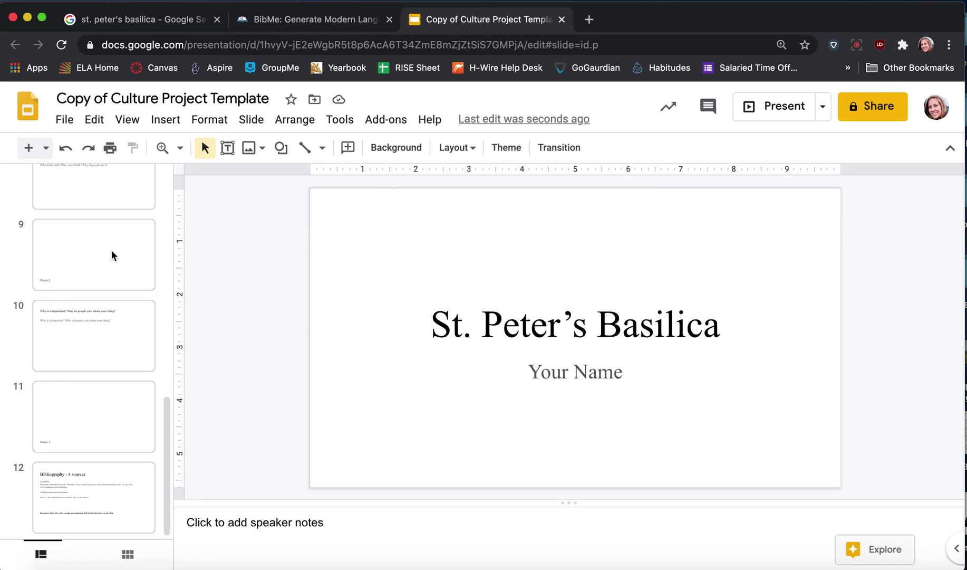
pyautogui.click(123, 481)
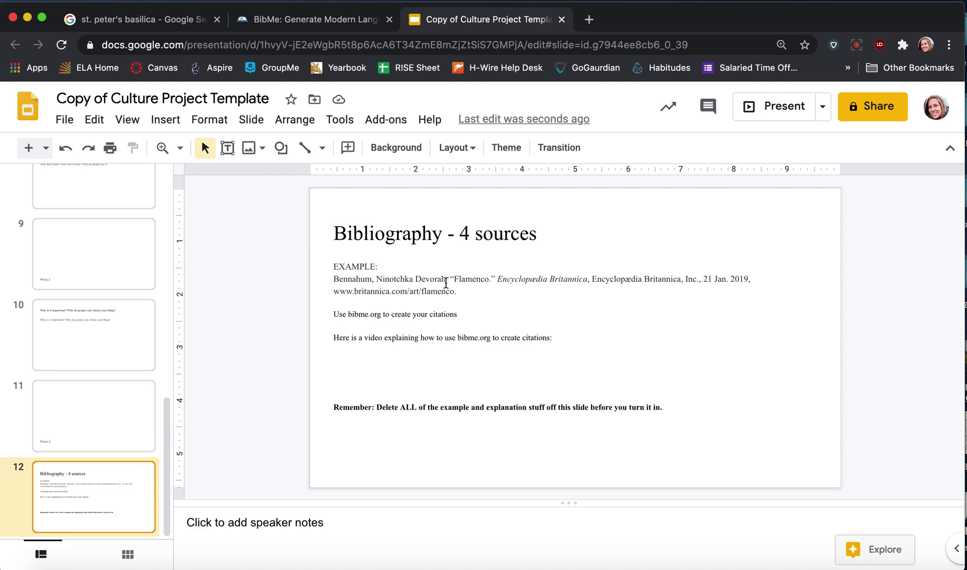
pyautogui.moveTo(347, 318); pyautogui.dragTo(381, 318)
pyautogui.press('super+c')
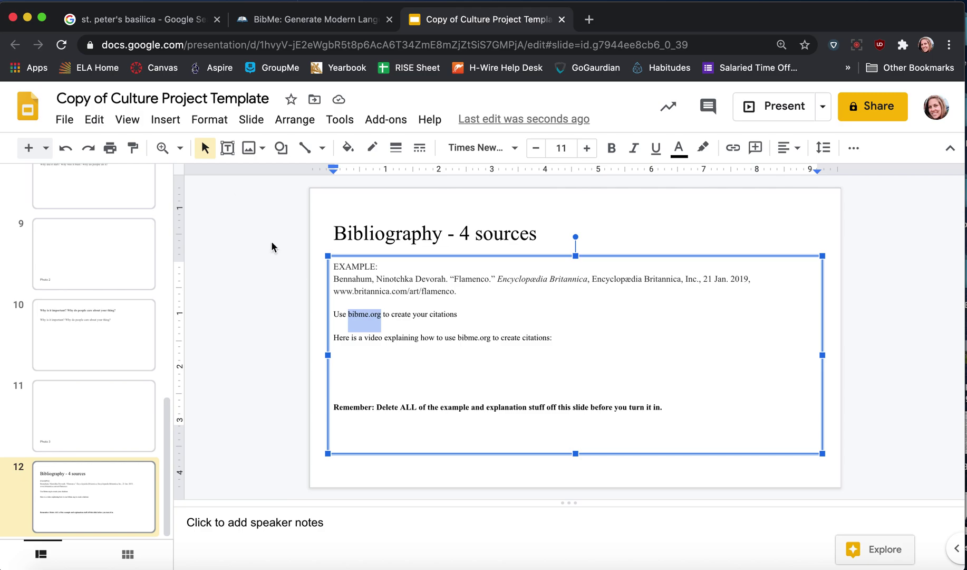
pyautogui.click(284, 19)
pyautogui.click(255, 43)
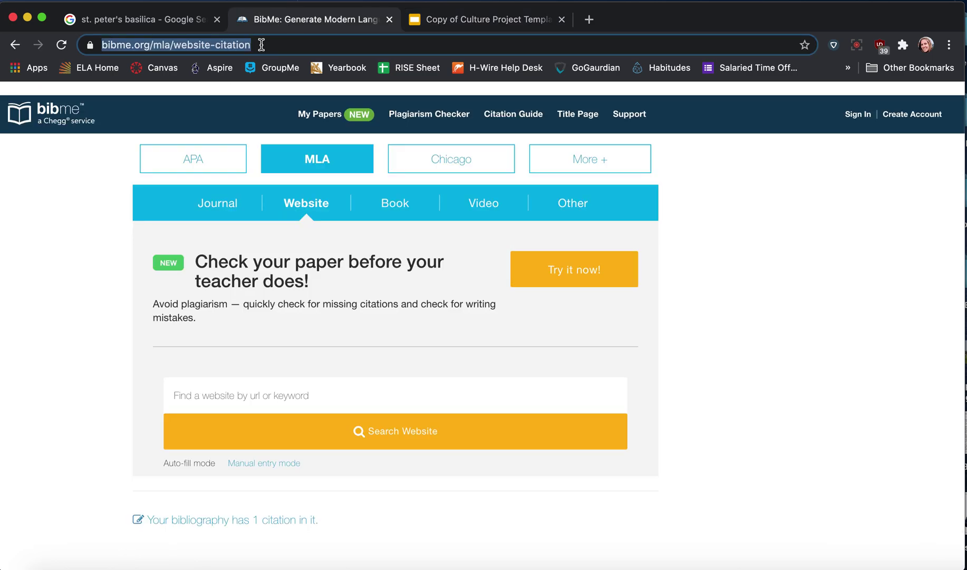
pyautogui.press('super+v')
pyautogui.press('Return')
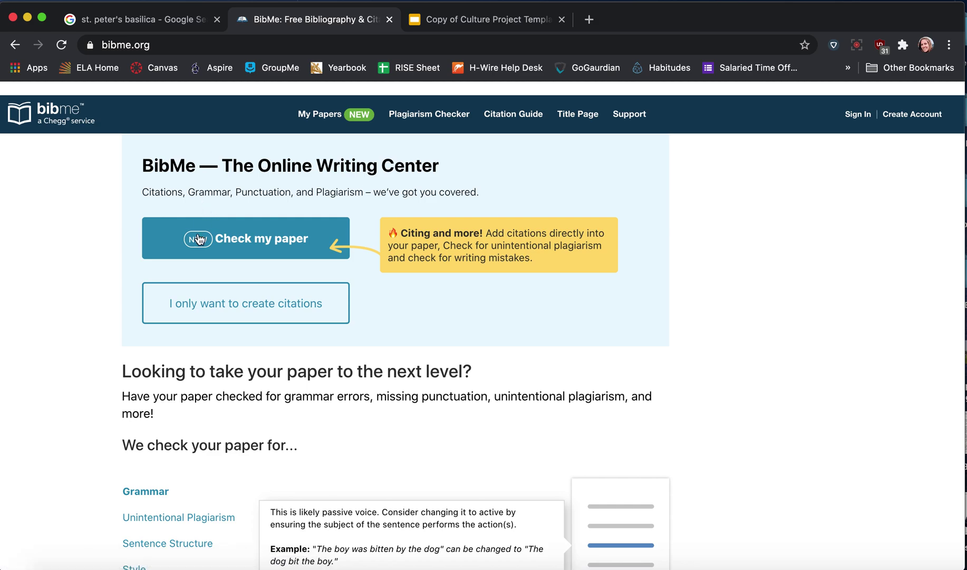
pyautogui.click(206, 306)
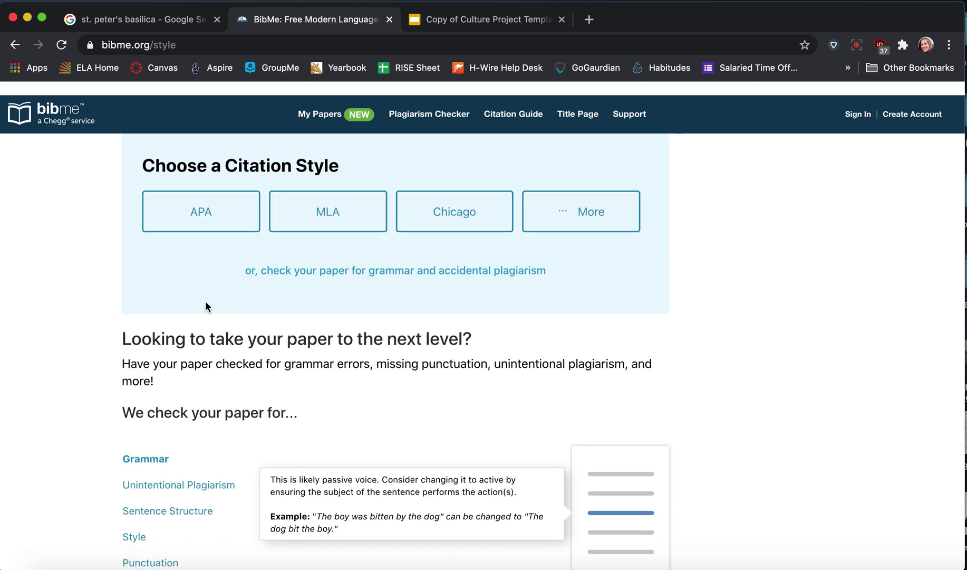
pyautogui.click(331, 216)
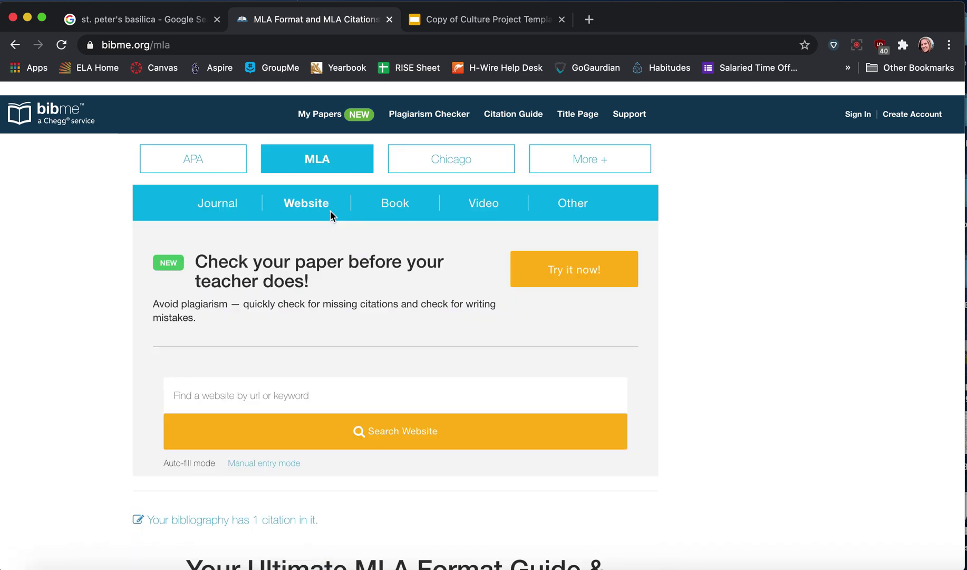
pyautogui.click(306, 204)
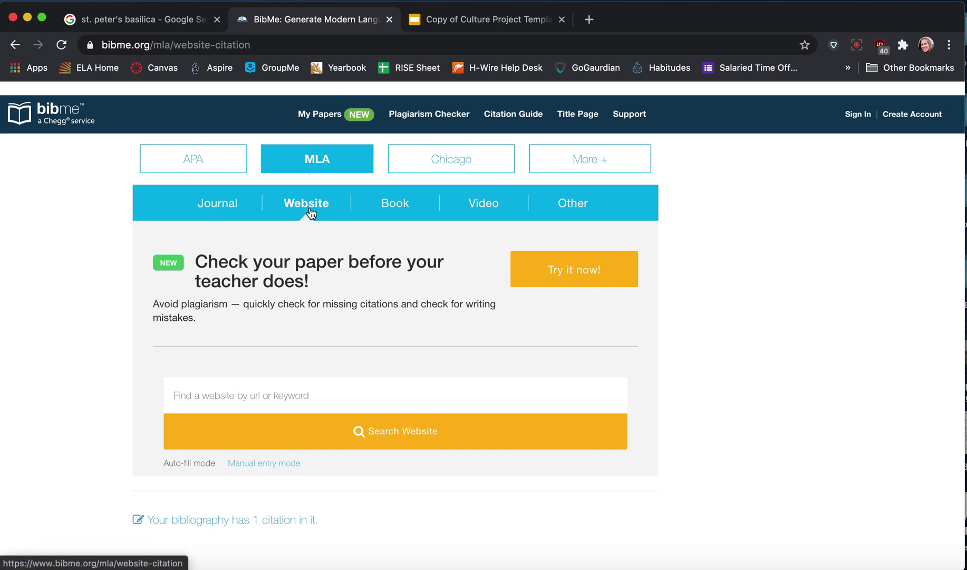
# Back in the Culture Project deck, view the title slide 1, then reopen Bibliography slide 12
pyautogui.click(153, 23)
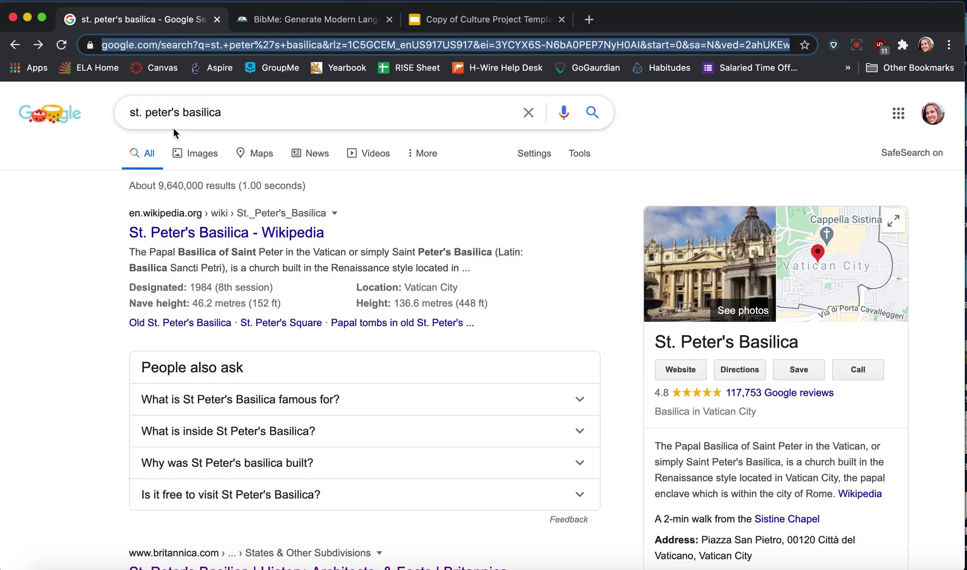
pyautogui.click(459, 19)
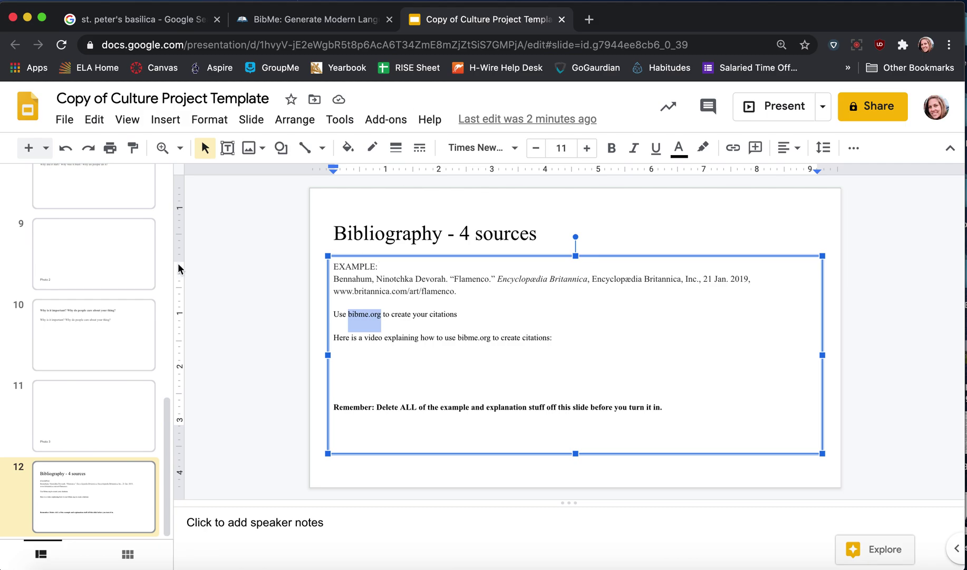
pyautogui.scroll(10, 114, 285)
pyautogui.click(124, 216)
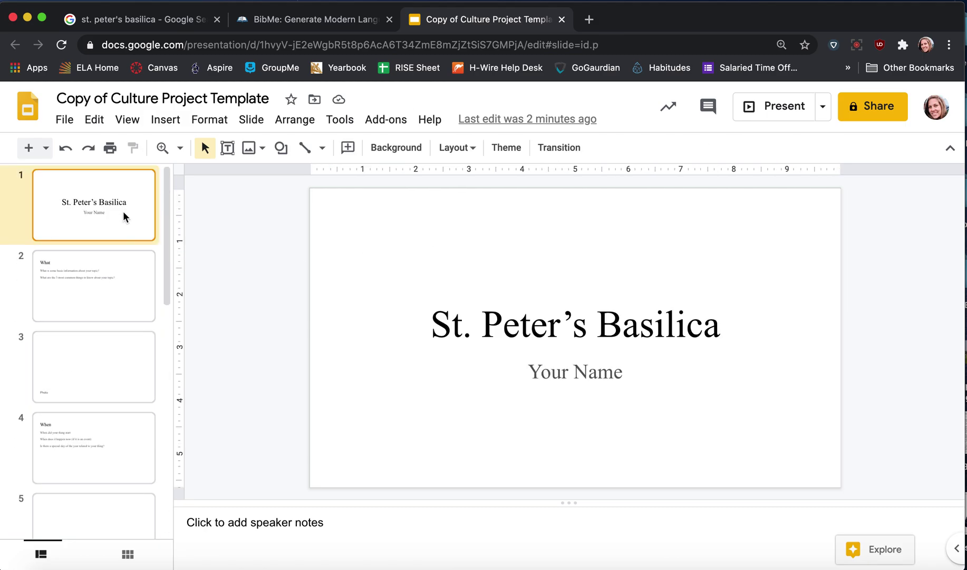
pyautogui.scroll(-10, 124, 216)
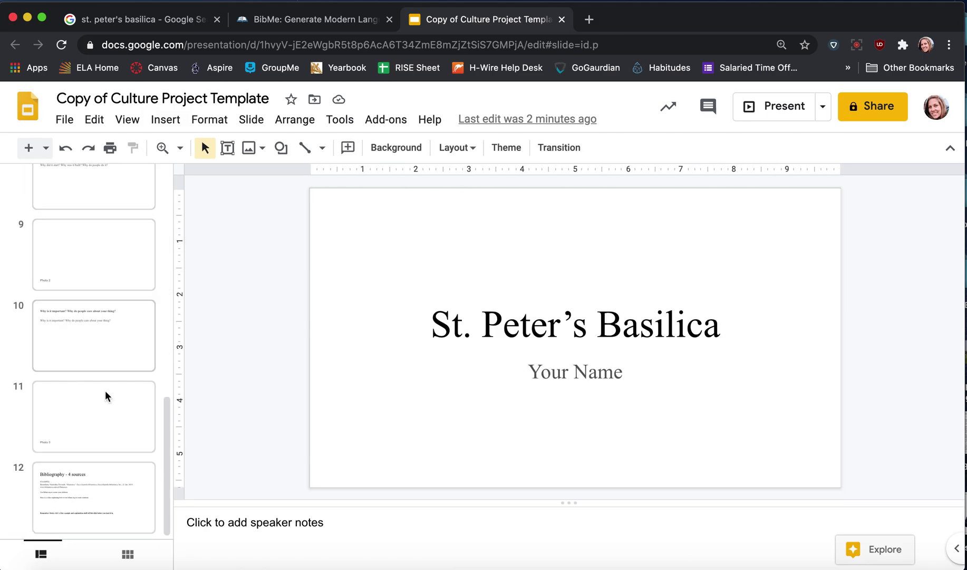
pyautogui.click(93, 502)
# Scroll the 'st. peter's basilica' Google results down to the rome-museum.com link
pyautogui.click(139, 20)
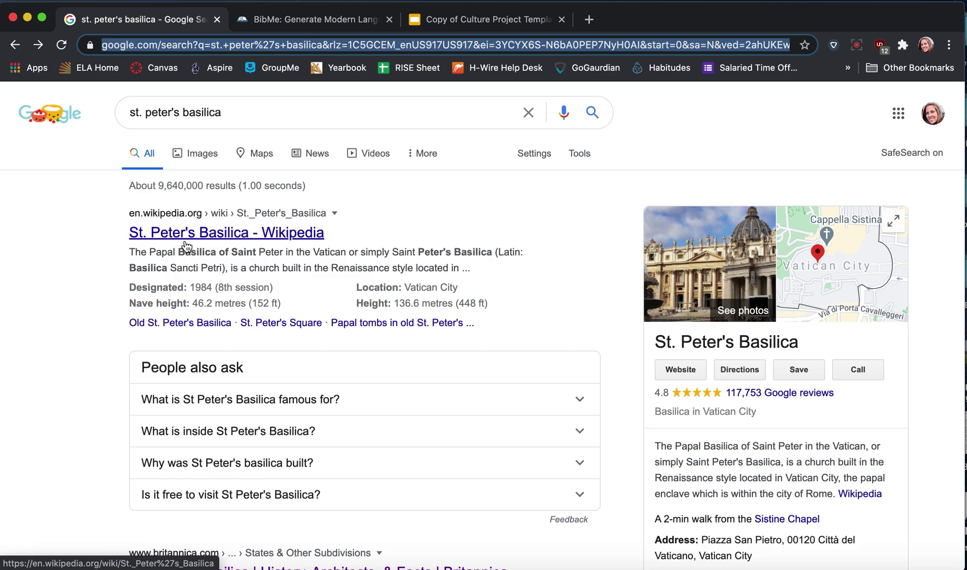
pyautogui.scroll(-5, 188, 249)
pyautogui.scroll(2, 186, 162)
pyautogui.scroll(1, 186, 162)
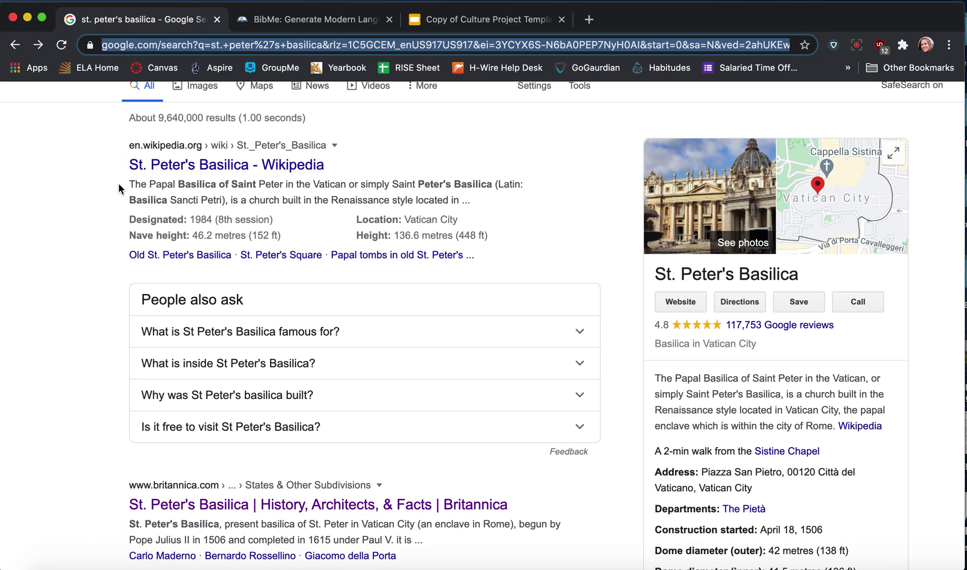
pyautogui.scroll(-10, 119, 184)
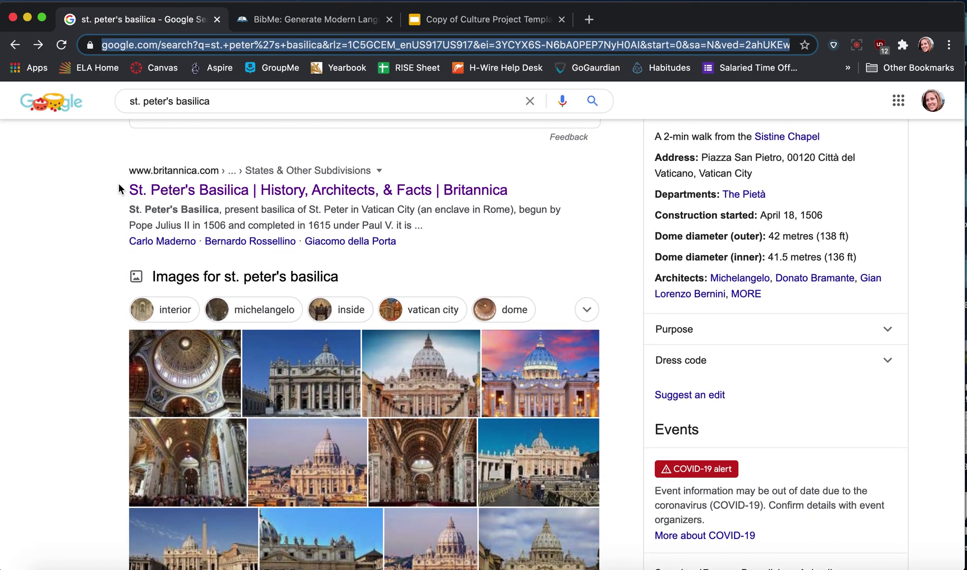
pyautogui.scroll(-1, 119, 185)
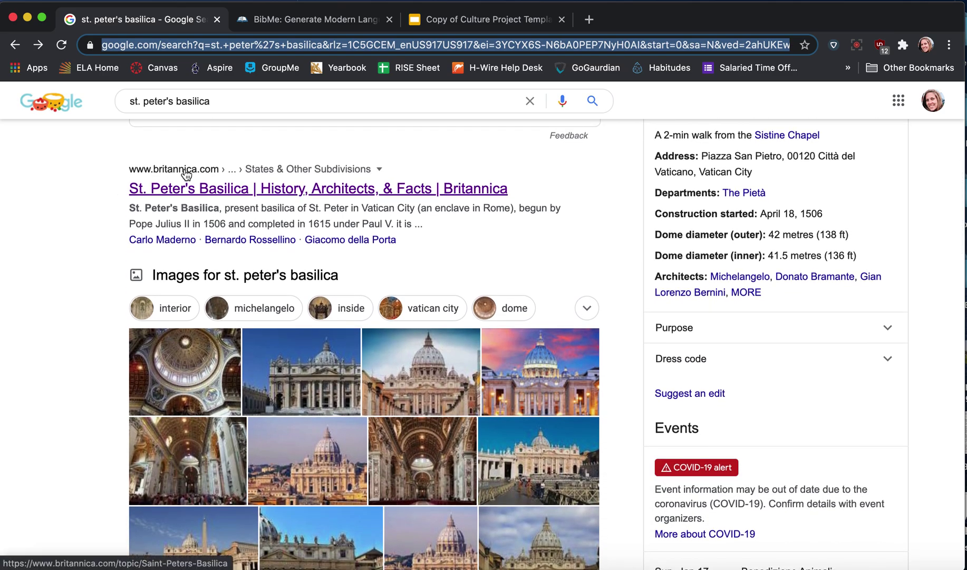
pyautogui.scroll(-9, 94, 198)
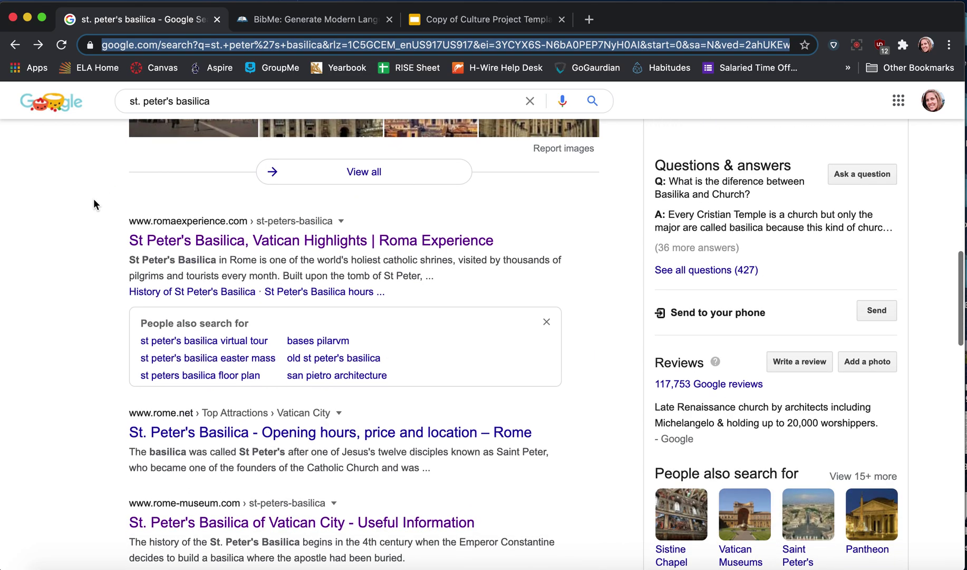
pyautogui.scroll(-4, 187, 249)
pyautogui.scroll(-3, 187, 249)
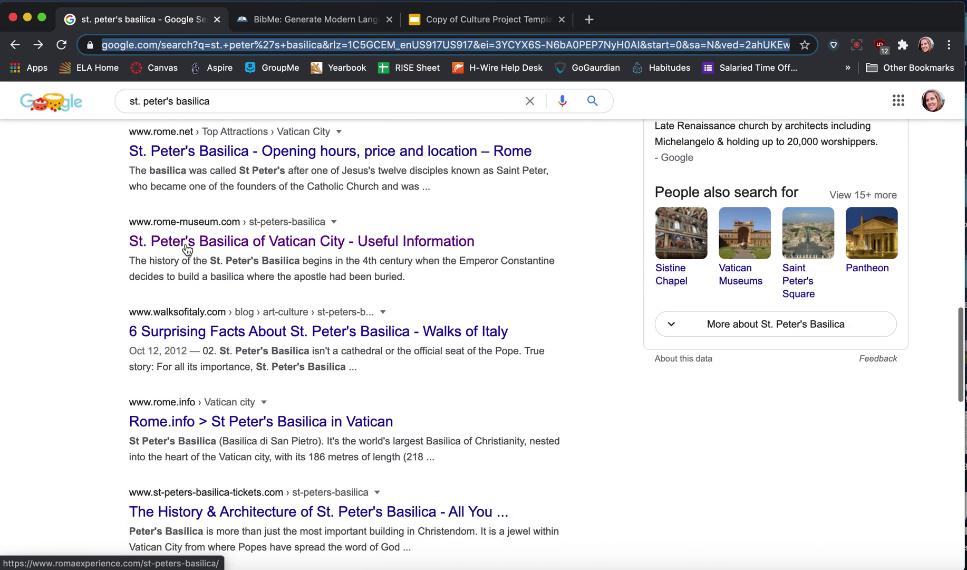
# Open the rome-museum.com St. Peter's Basilica page and select its URL in the address bar
pyautogui.click(185, 244)
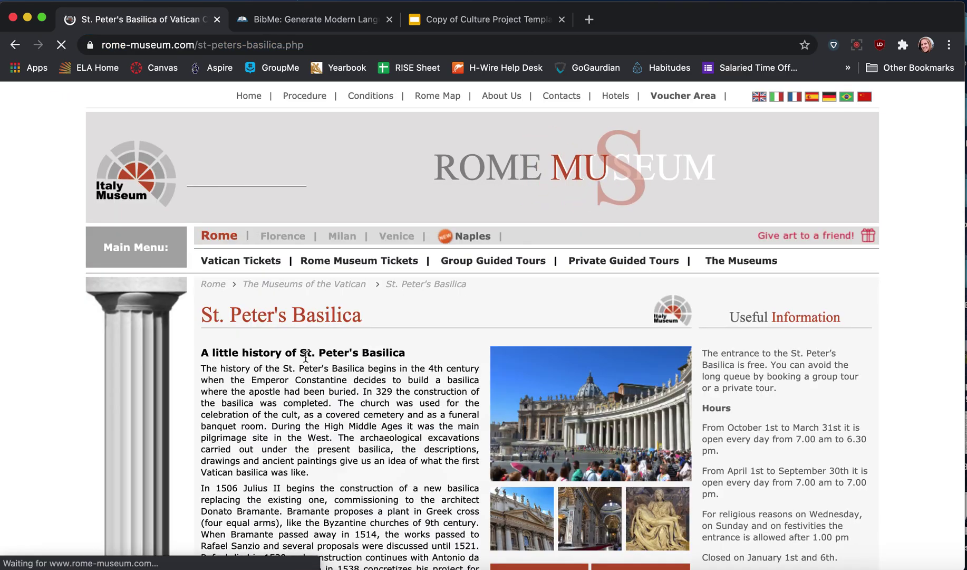
pyautogui.scroll(-12, 305, 357)
pyautogui.scroll(15, 306, 357)
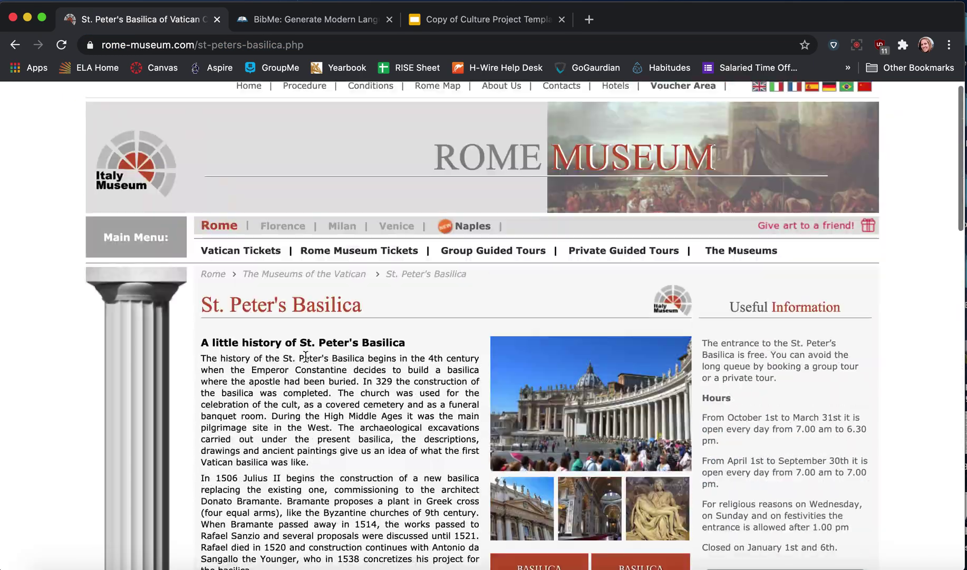
pyautogui.click(330, 47)
pyautogui.press('super+c')
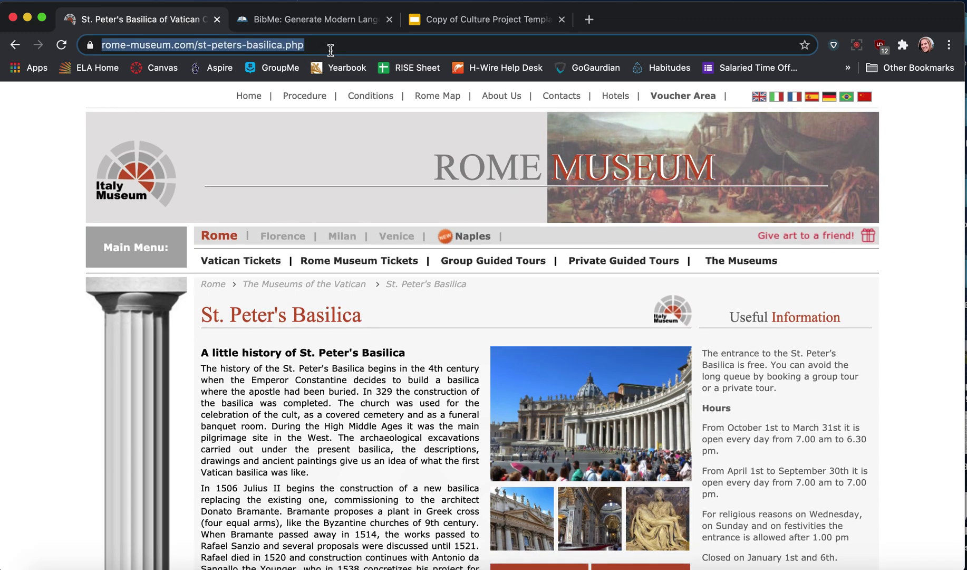
# In BibMe, look up the pasted rome-museum URL and choose 'St. Peter's Basilica Of Vatican City' to reach the form
pyautogui.click(331, 21)
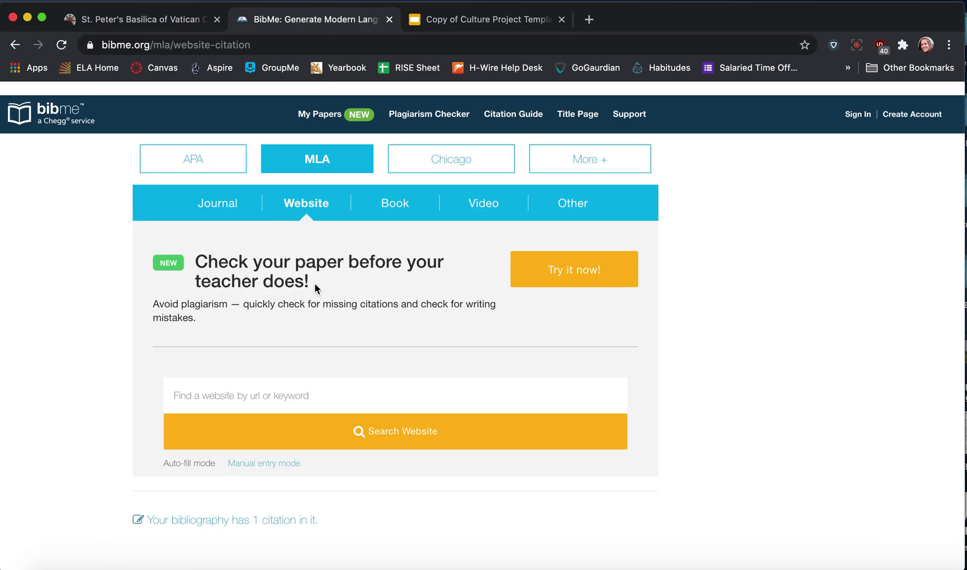
pyautogui.click(289, 397)
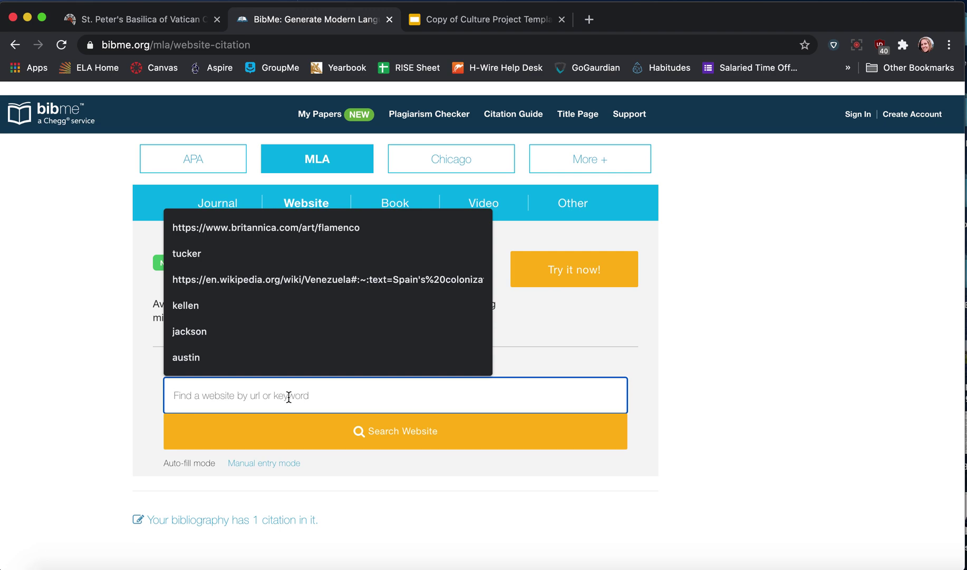
pyautogui.press('super+v')
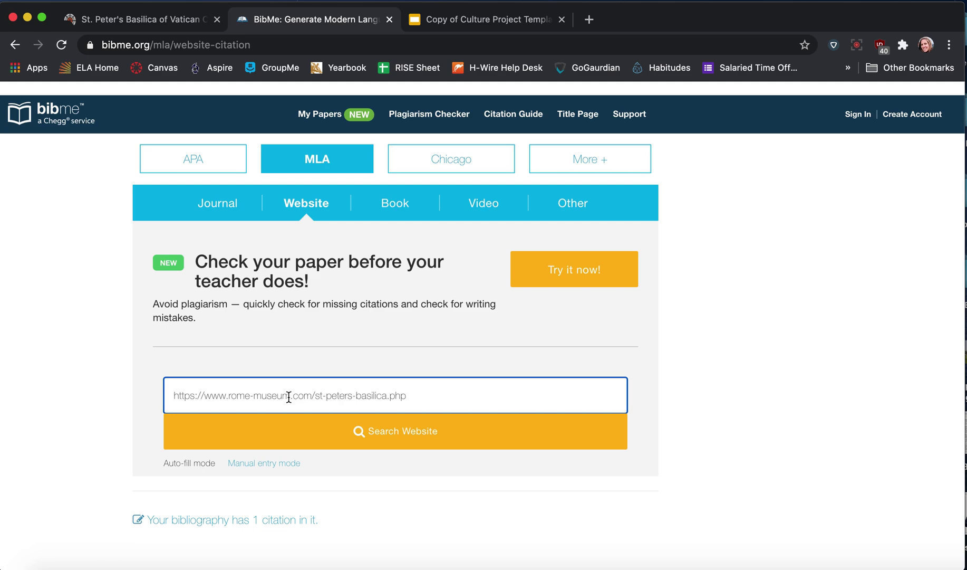
pyautogui.click(297, 433)
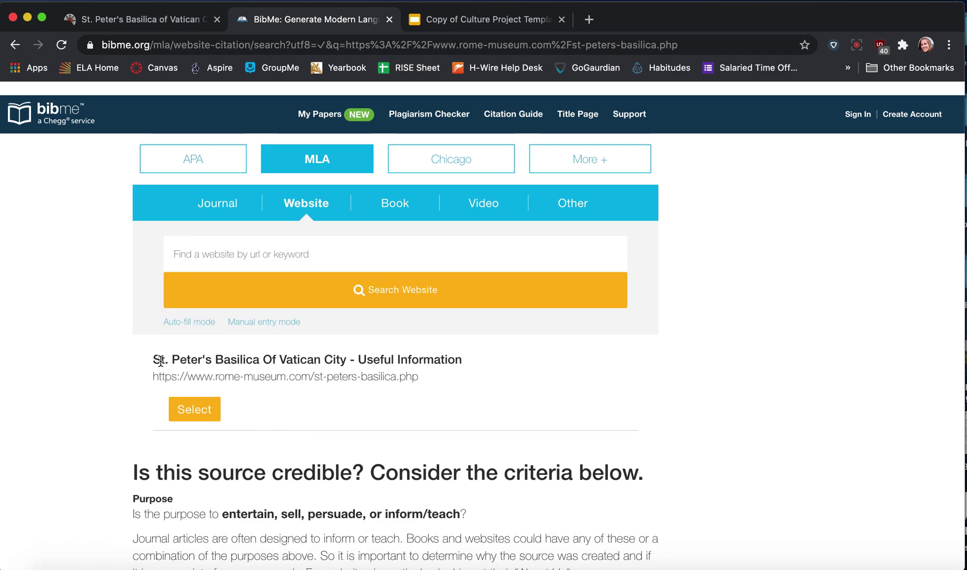
pyautogui.click(192, 410)
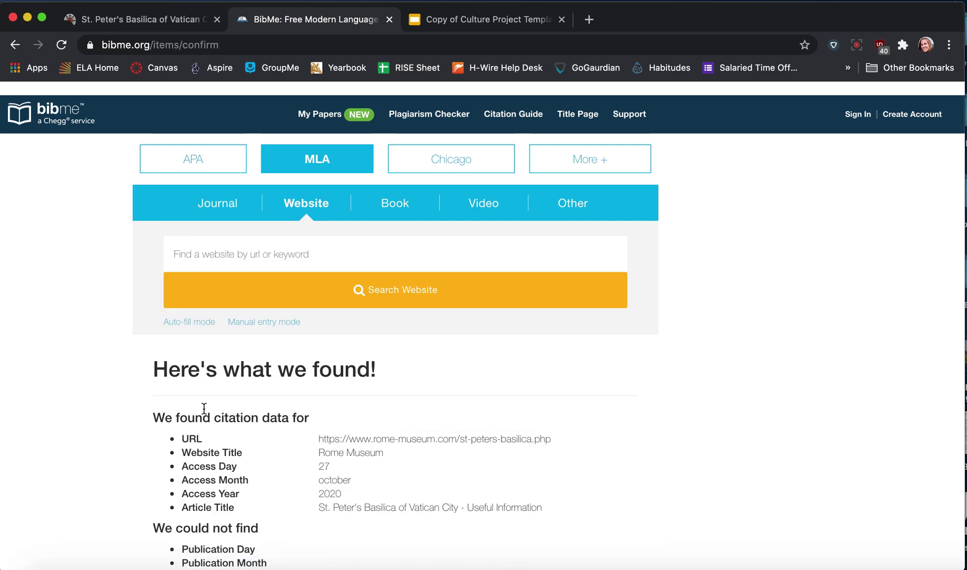
pyautogui.scroll(-3, 385, 425)
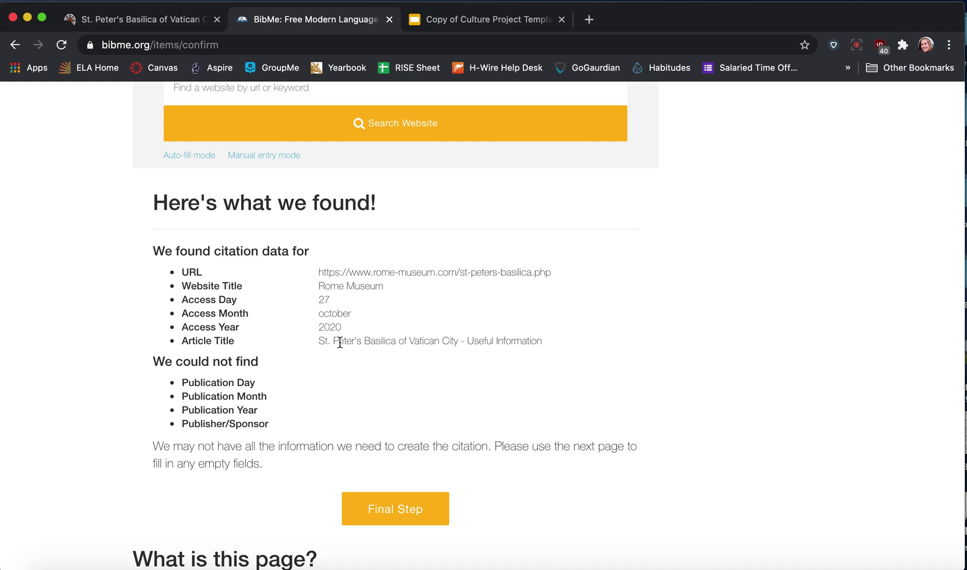
pyautogui.click(389, 518)
pyautogui.scroll(-6, 371, 447)
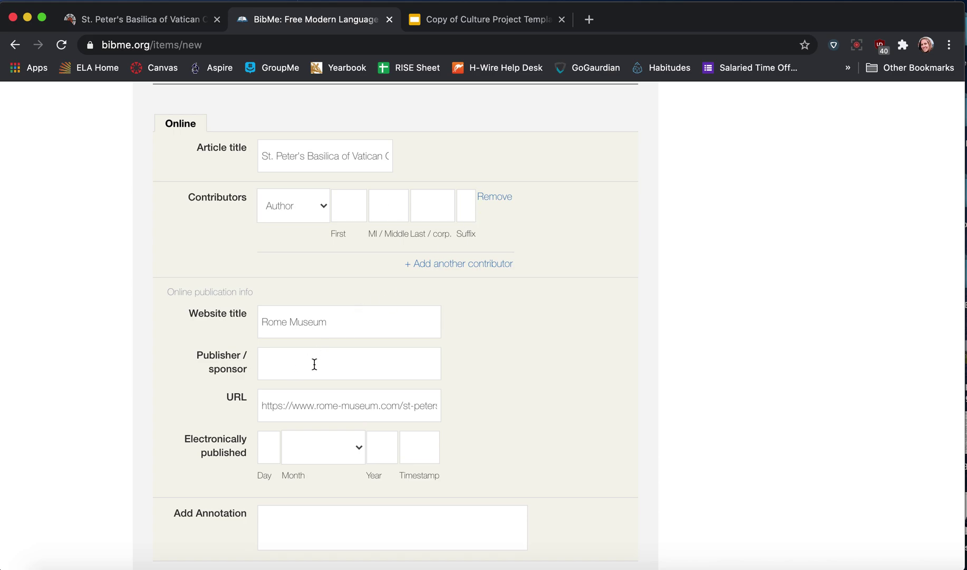
# Check the Rome Museum page, then enter 'Italy Museum' in BibMe's Publisher/sponsor field
pyautogui.click(168, 26)
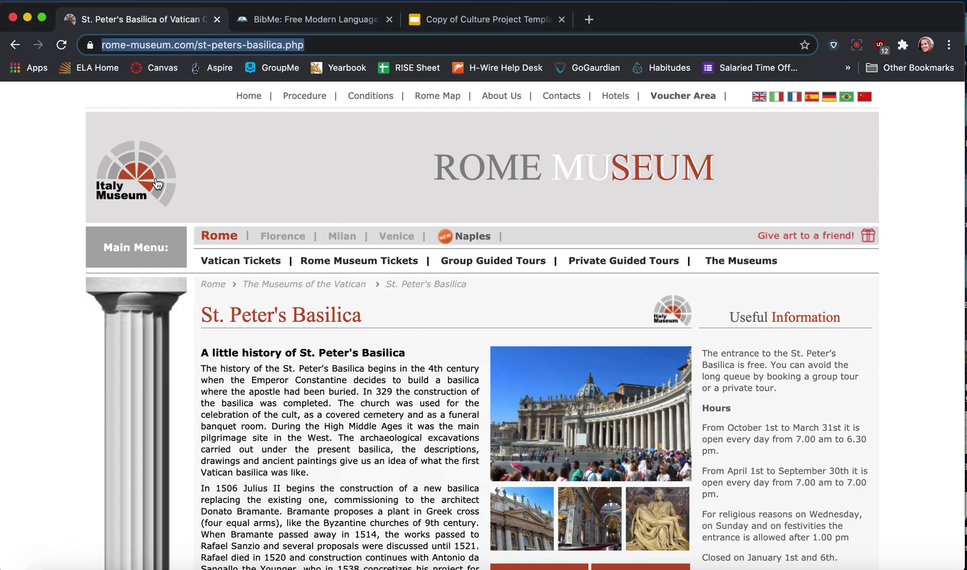
pyautogui.click(280, 22)
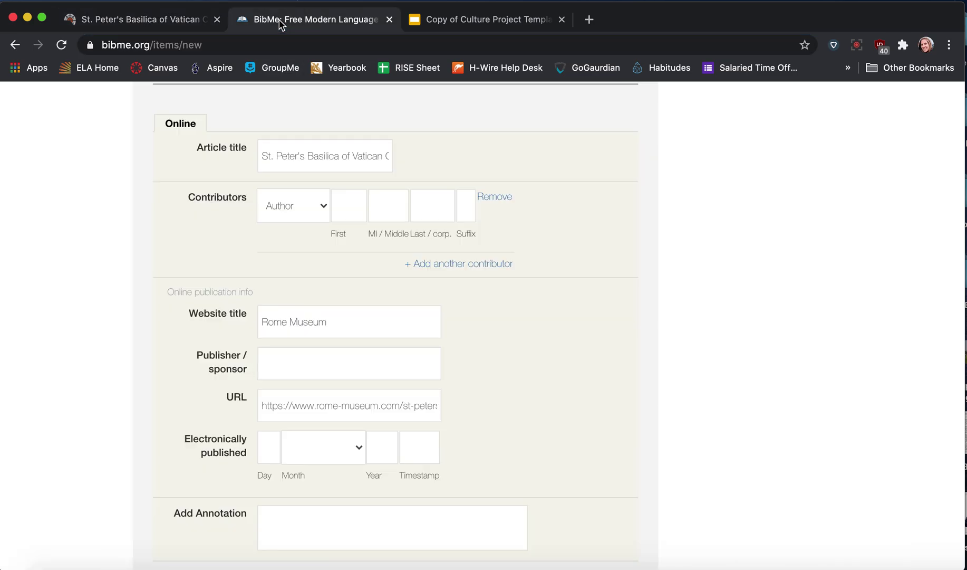
pyautogui.click(334, 373)
pyautogui.write('Italu')
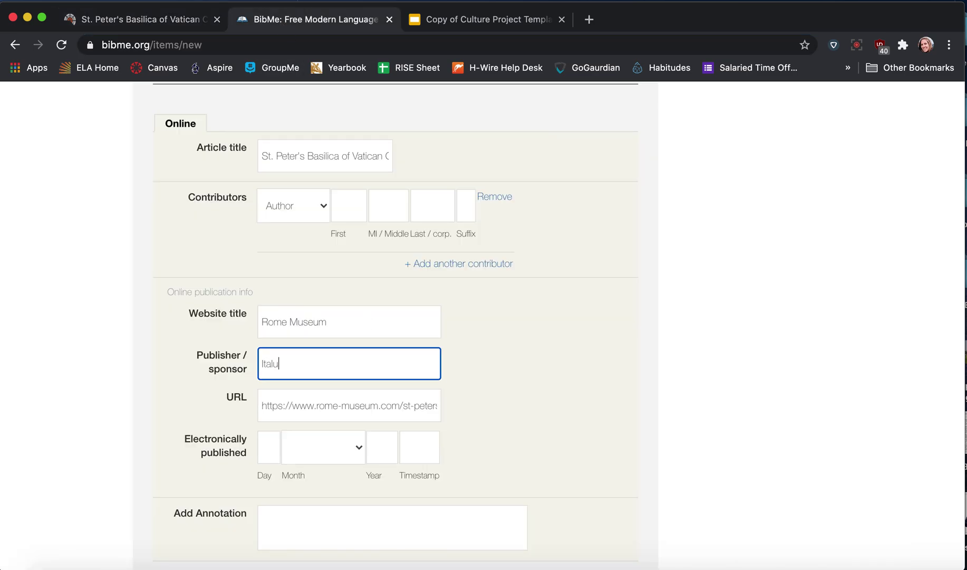
pyautogui.press('BackSpace')
pyautogui.write('y Muse')
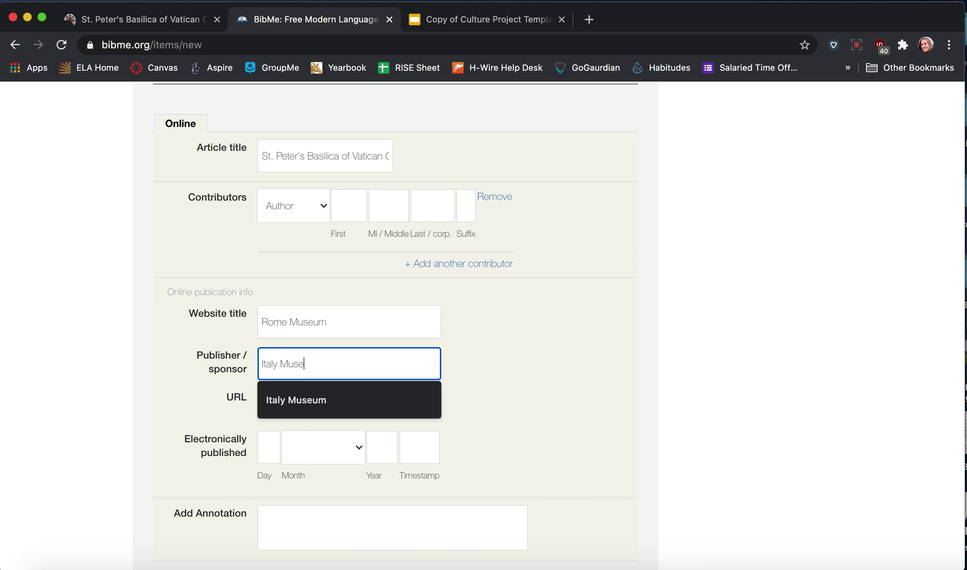
pyautogui.write('um')
pyautogui.click(520, 381)
pyautogui.scroll(-3, 519, 379)
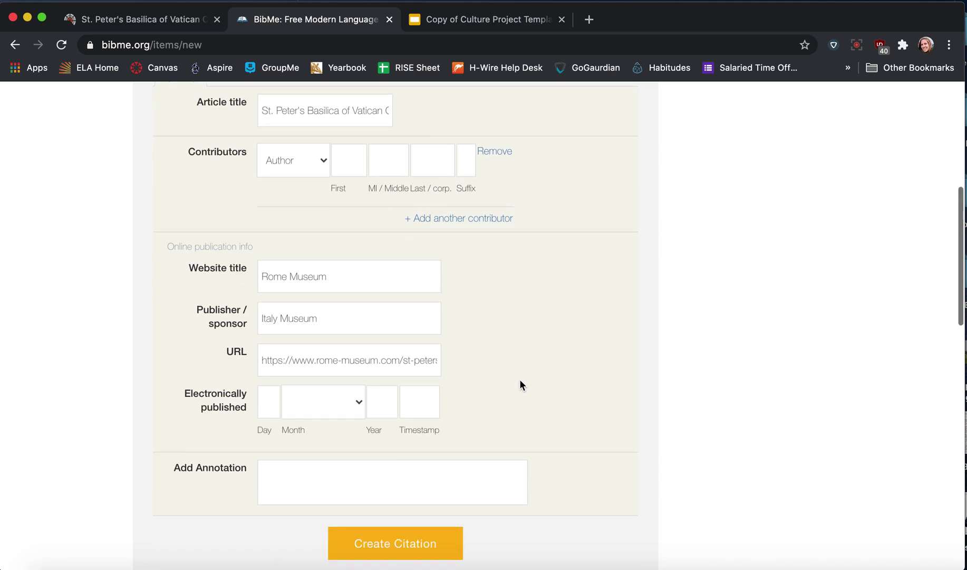
pyautogui.scroll(3, 519, 379)
# Scroll the Rome Museum basilica page down to its footer, looking for an author and publication date
pyautogui.click(190, 19)
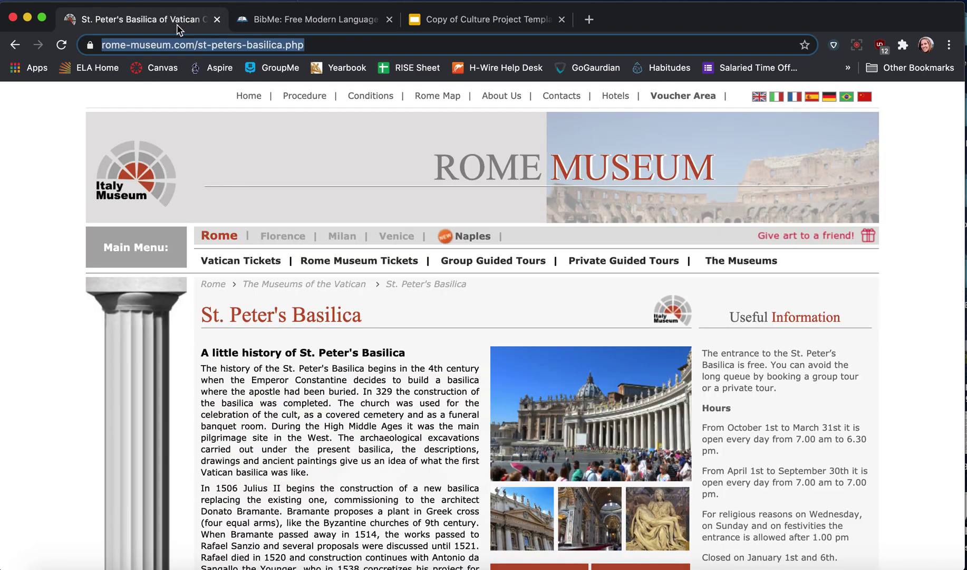
pyautogui.scroll(-12, 320, 317)
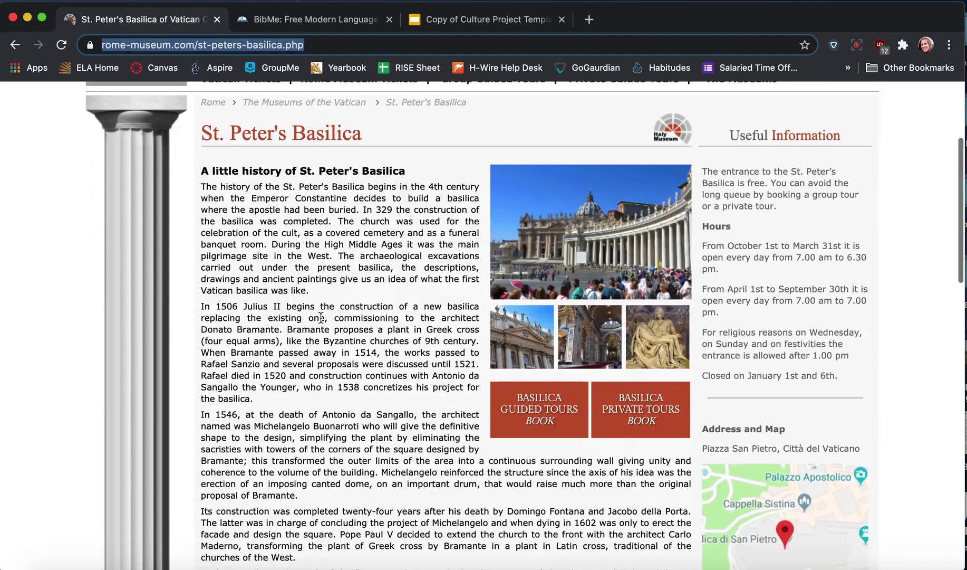
pyautogui.scroll(-10, 321, 316)
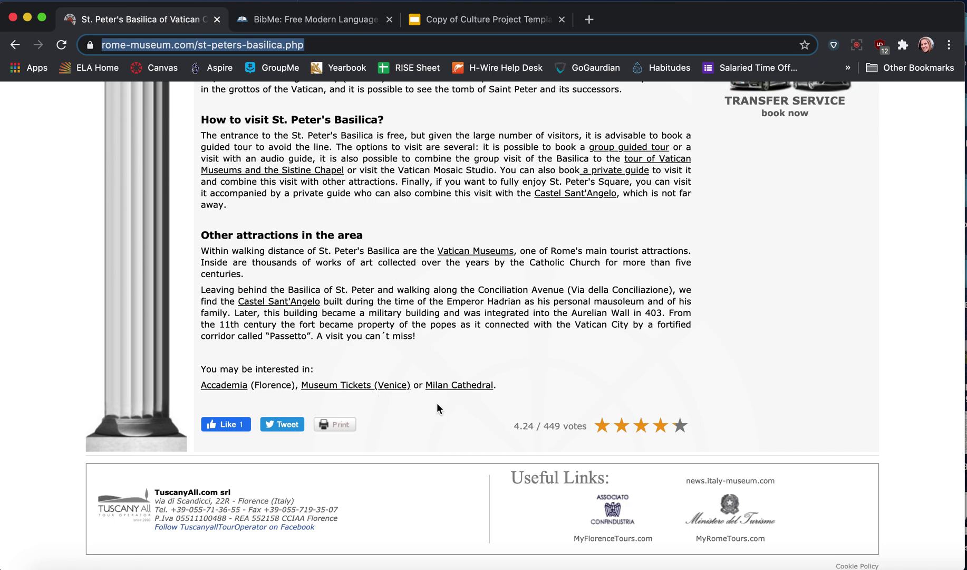
pyautogui.scroll(-1, 422, 414)
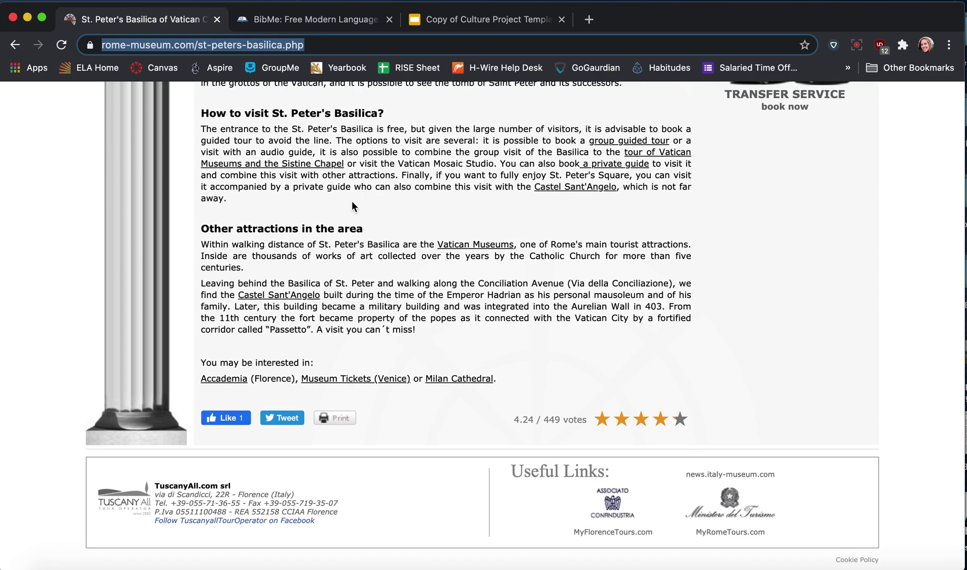
# Create the St. Peter's Basilica of Vatican City citation in BibMe and copy it
pyautogui.click(326, 19)
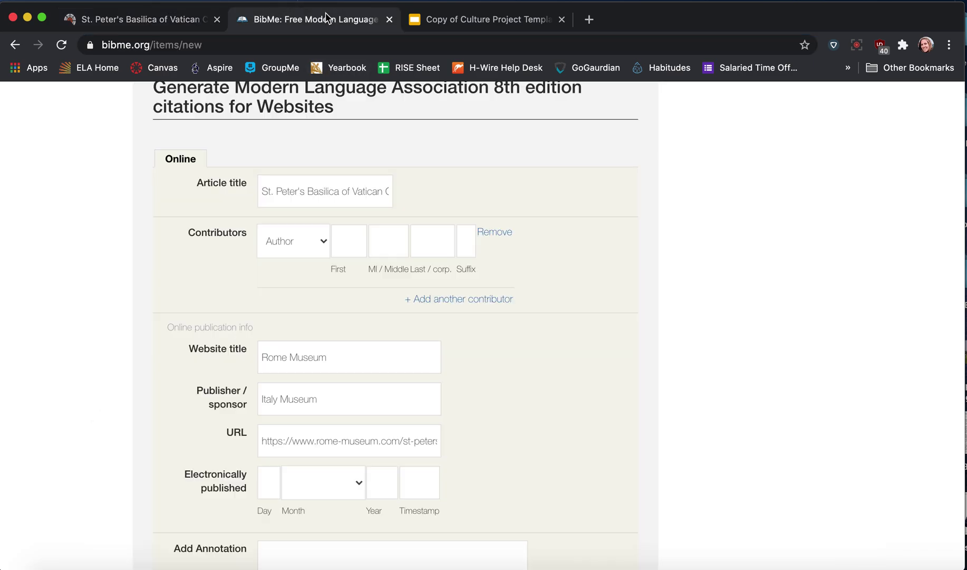
pyautogui.scroll(-5, 295, 324)
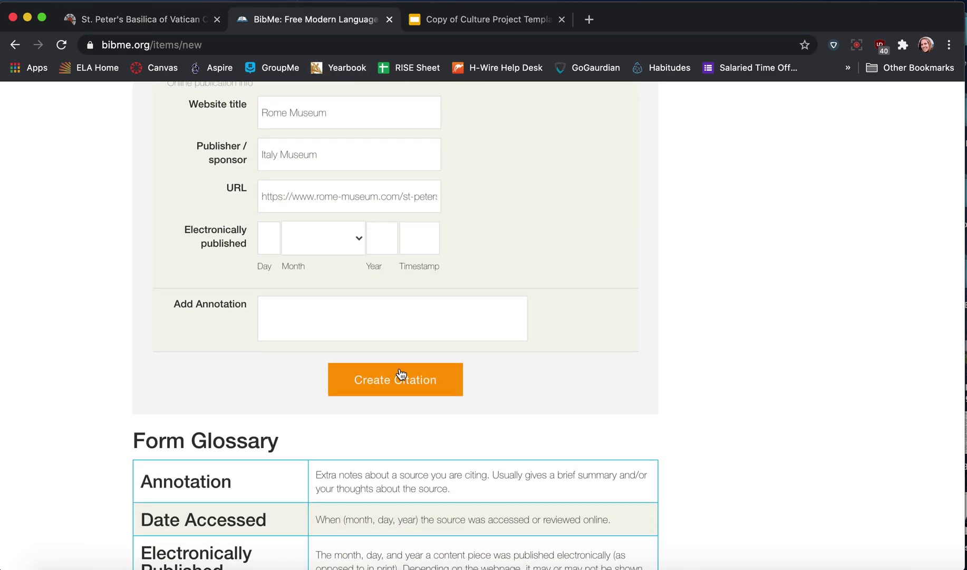
pyautogui.click(395, 381)
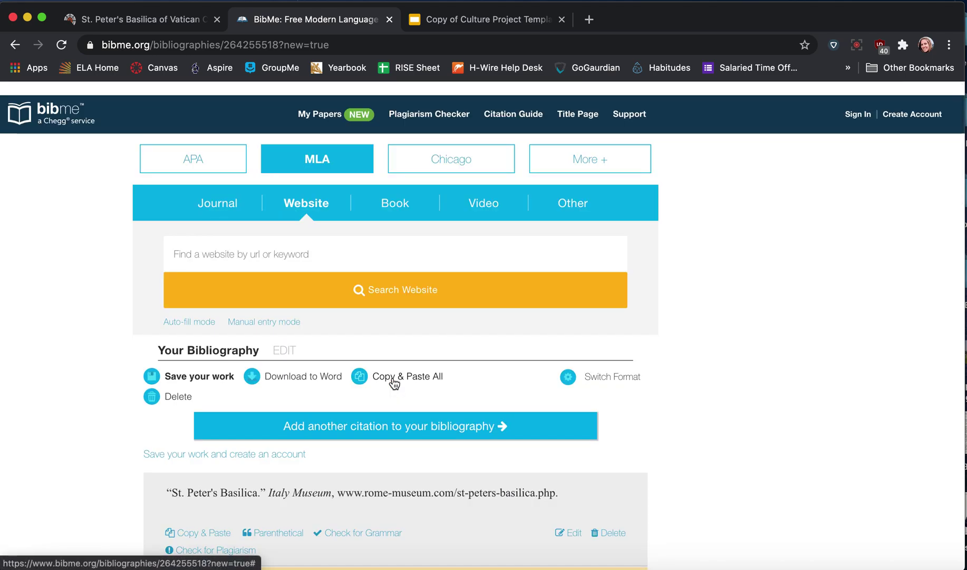
pyautogui.scroll(-3, 198, 431)
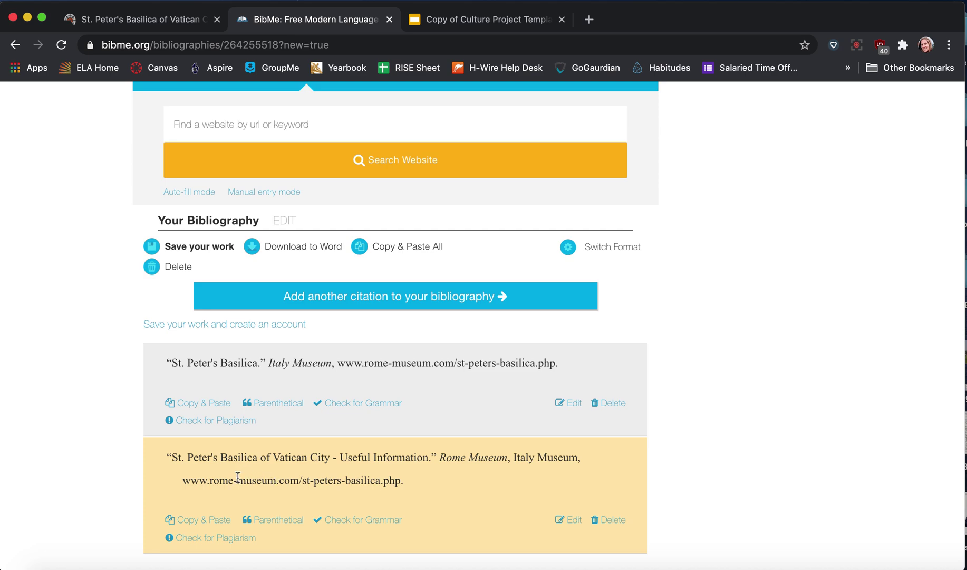
pyautogui.scroll(-3, 203, 469)
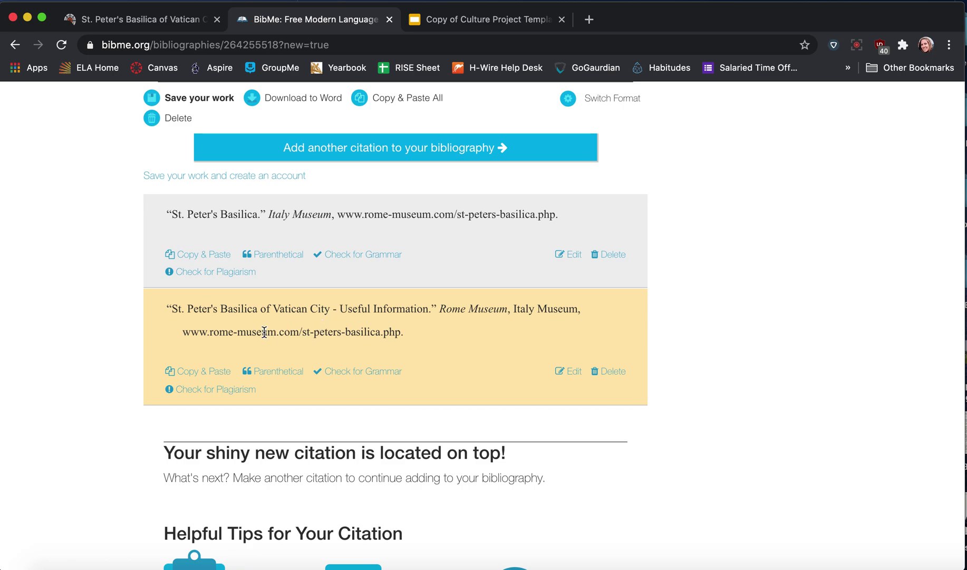
pyautogui.click(205, 371)
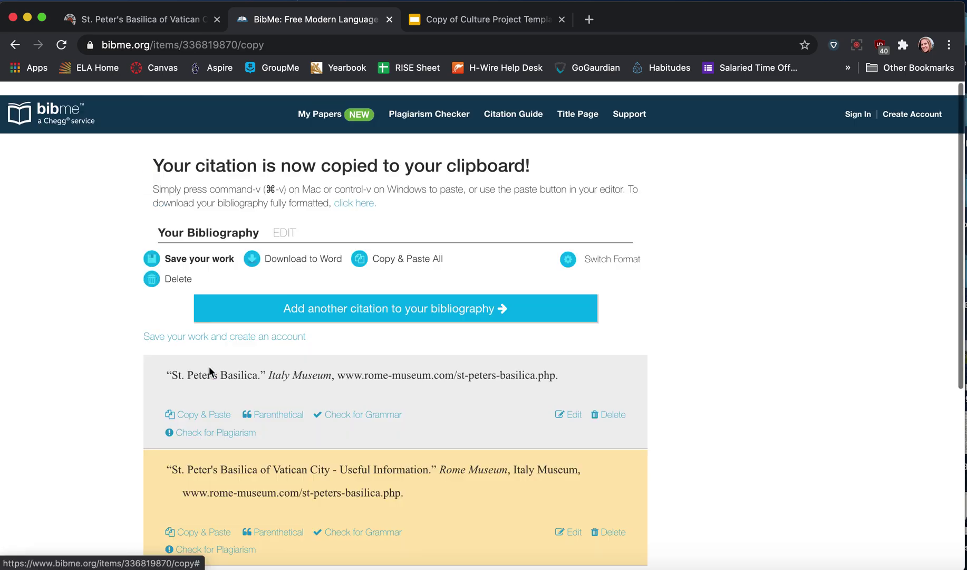
pyautogui.scroll(-5, 285, 266)
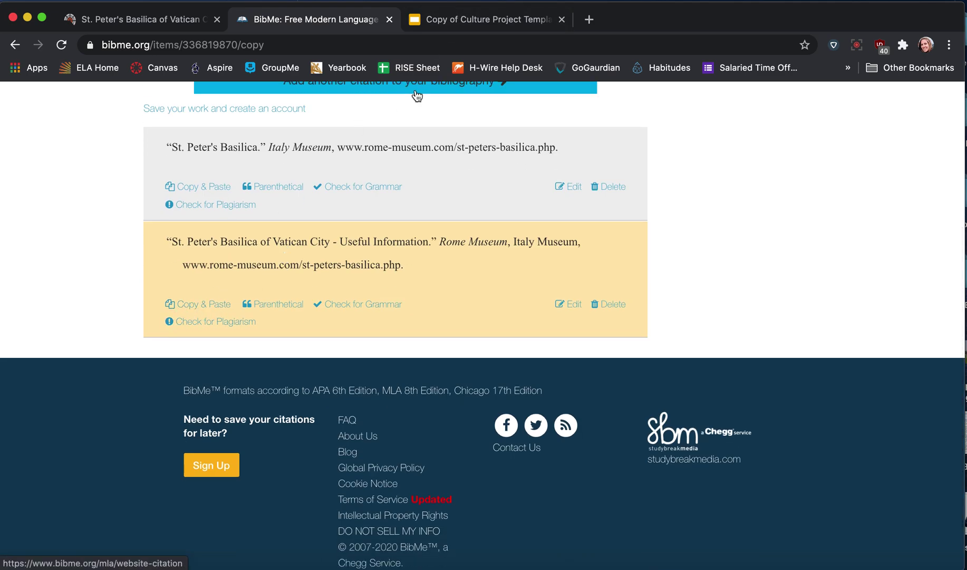
# Paste the citation over the example text on the Bibliography slide, adding a new line after it
pyautogui.click(462, 20)
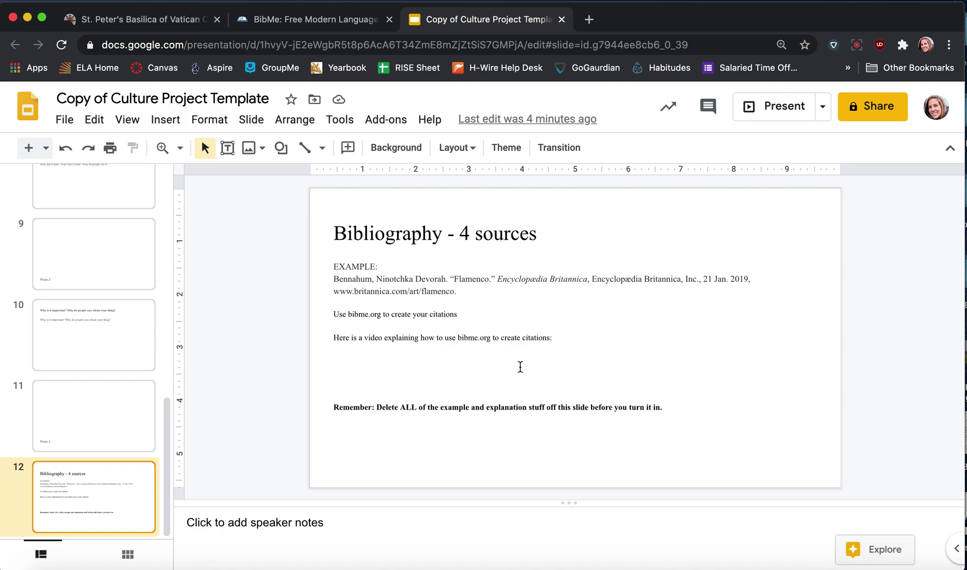
pyautogui.moveTo(521, 367); pyautogui.dragTo(309, 265)
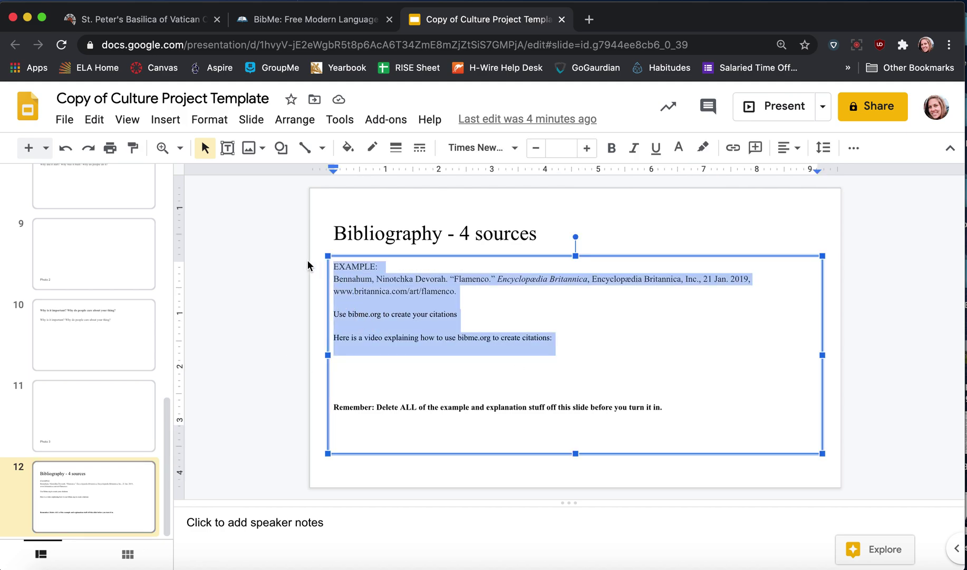
pyautogui.press('super+v')
pyautogui.press('Return')
pyautogui.press('Return')
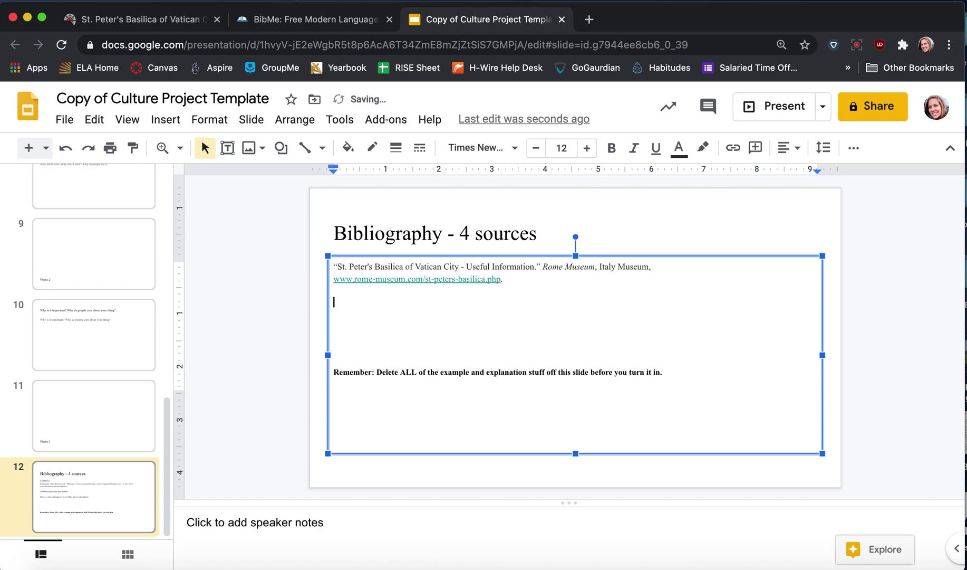
# Go back to the Google results and open the Rome.info St Peter's Basilica page
pyautogui.click(146, 21)
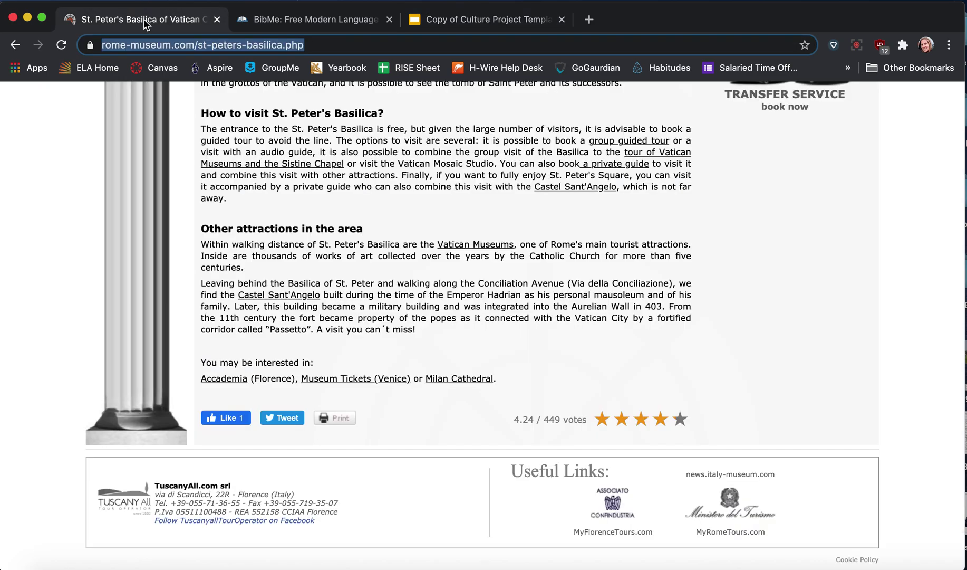
pyautogui.click(14, 46)
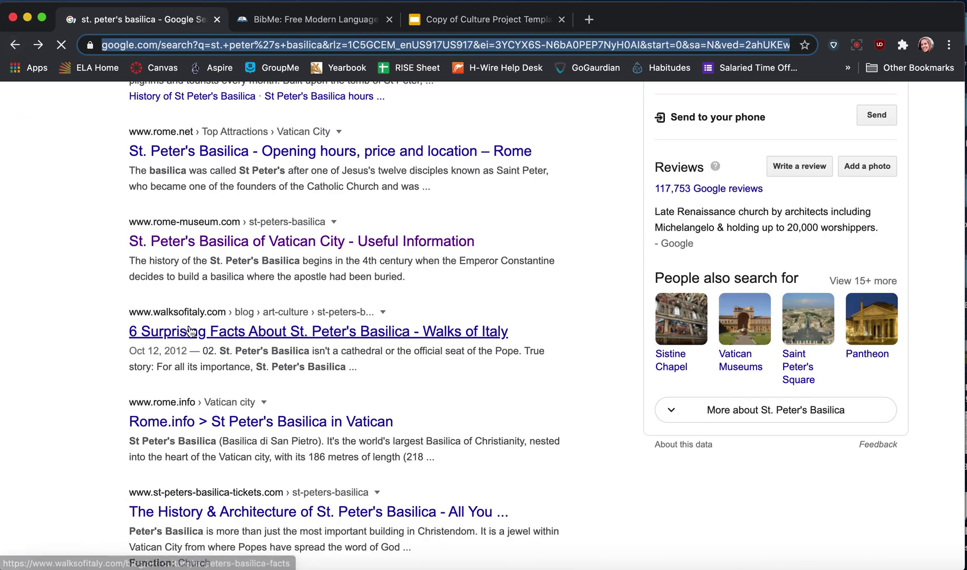
pyautogui.scroll(-9, 116, 307)
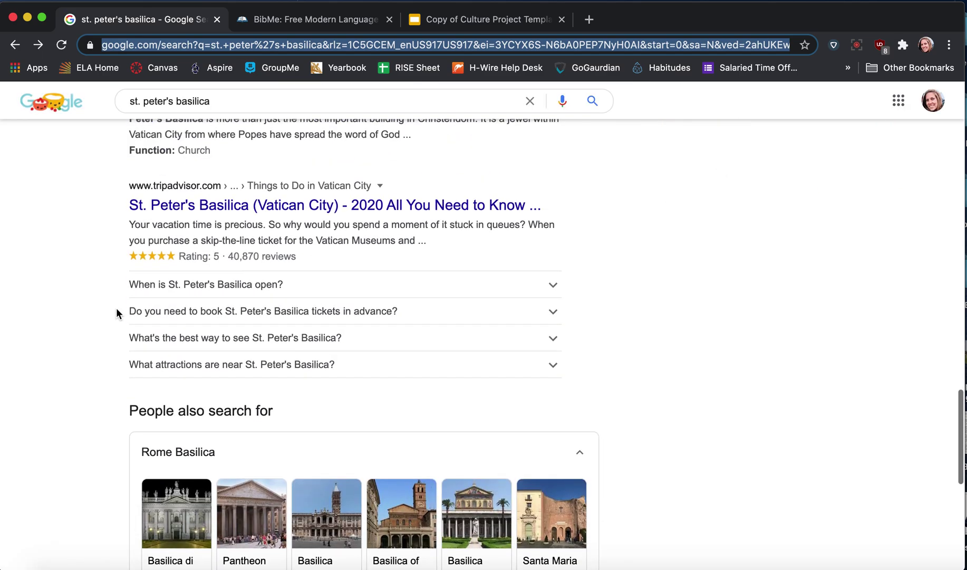
pyautogui.scroll(4, 116, 313)
pyautogui.scroll(1, 116, 312)
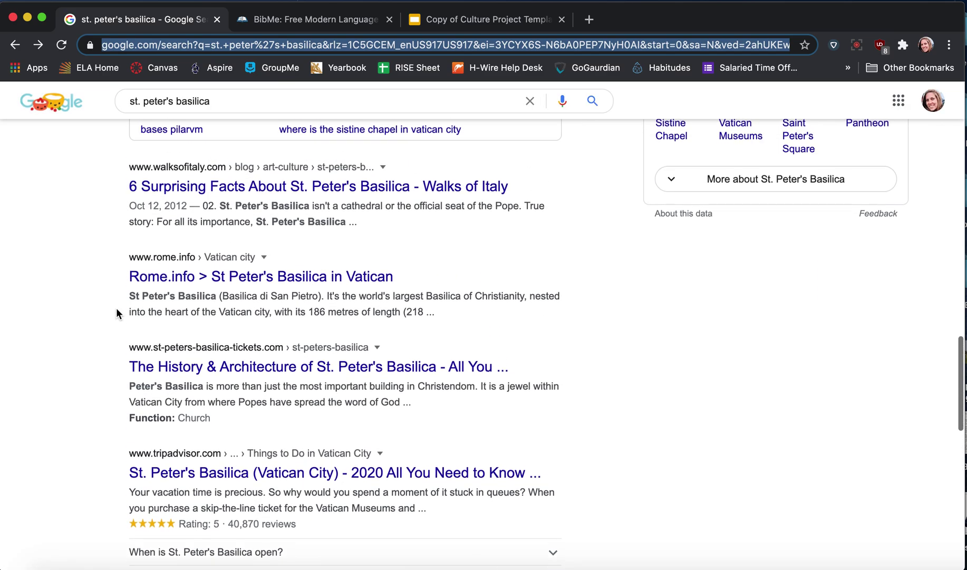
pyautogui.click(179, 278)
pyautogui.click(180, 279)
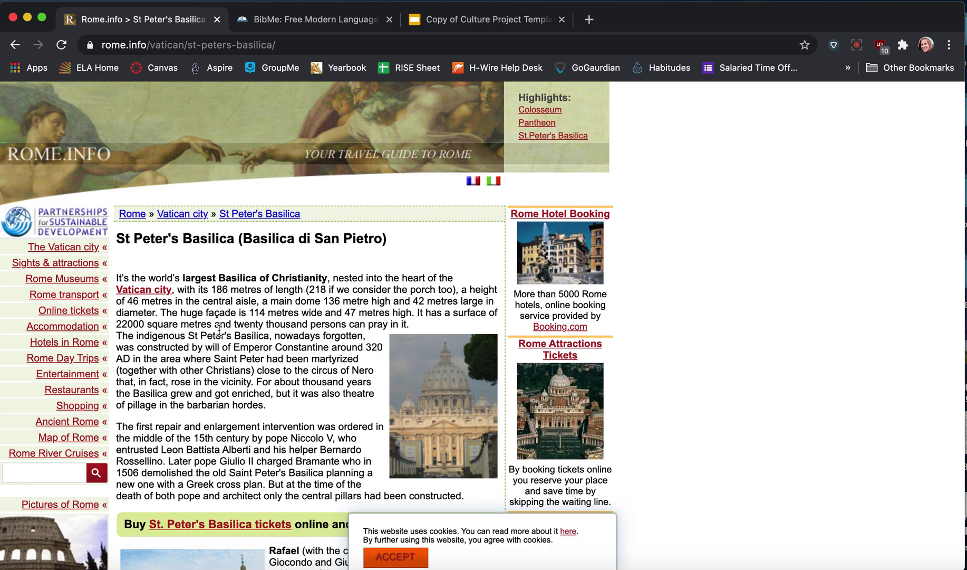
# Accept the cookie notice and select the rome.info/vatican/st-peters-basilica/ address
pyautogui.scroll(-3, 219, 330)
pyautogui.click(395, 556)
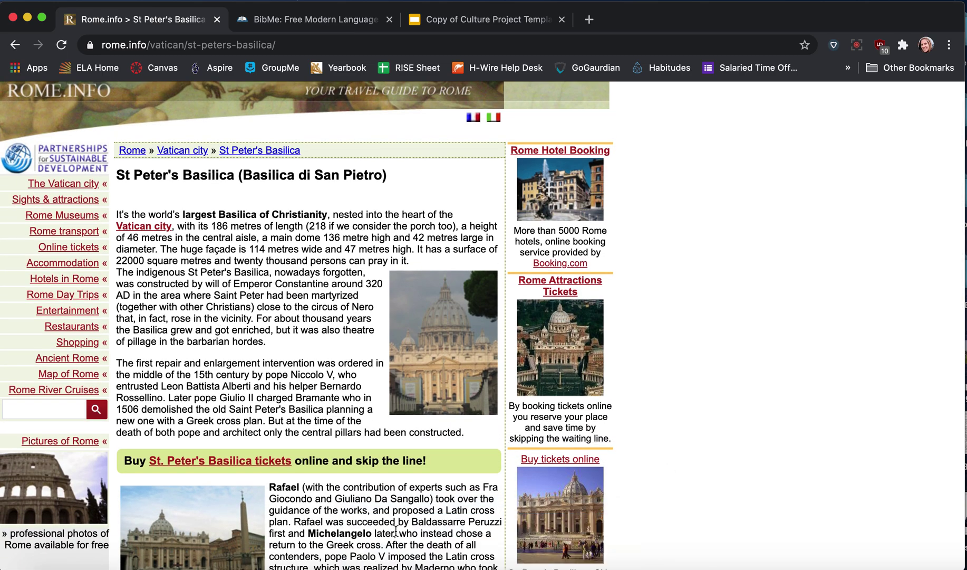
pyautogui.scroll(-3, 290, 350)
pyautogui.scroll(-3, 288, 345)
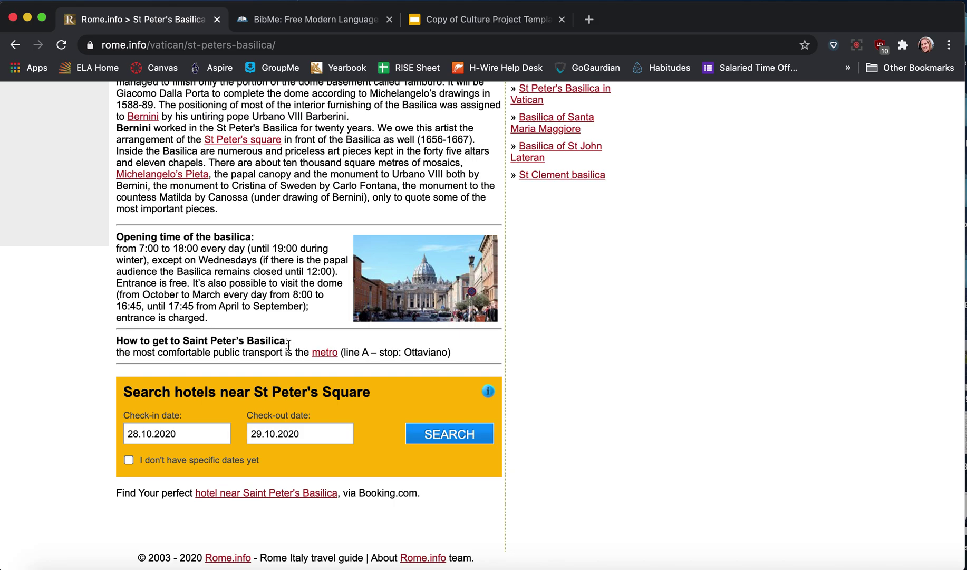
pyautogui.scroll(3, 289, 346)
pyautogui.scroll(15, 289, 345)
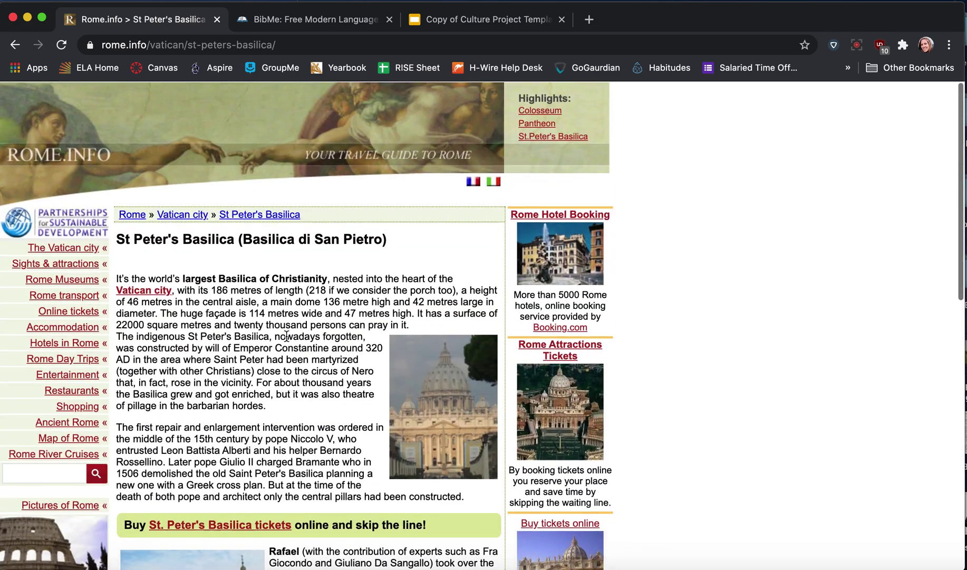
pyautogui.click(202, 45)
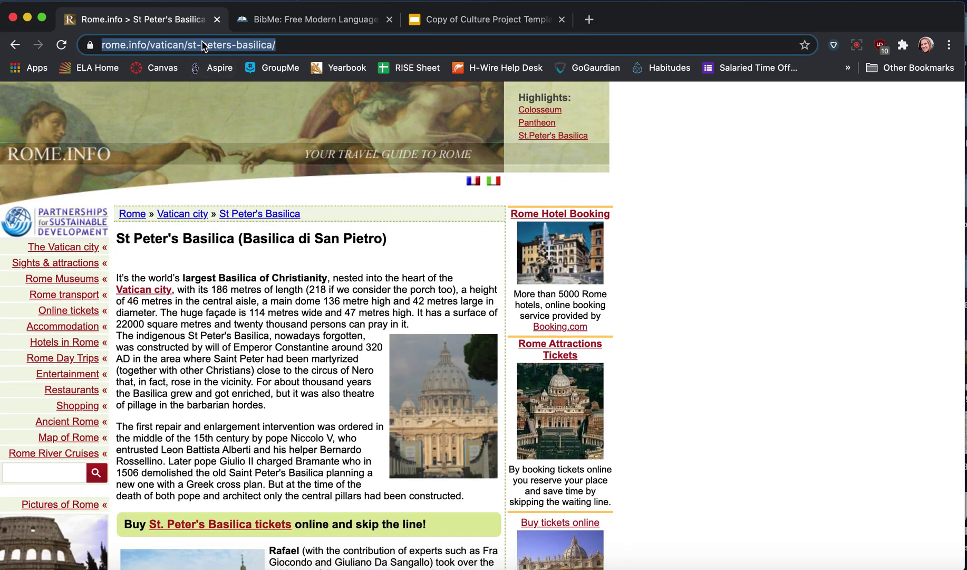
# In BibMe, start another website citation with the search field ready for input
pyautogui.click(302, 20)
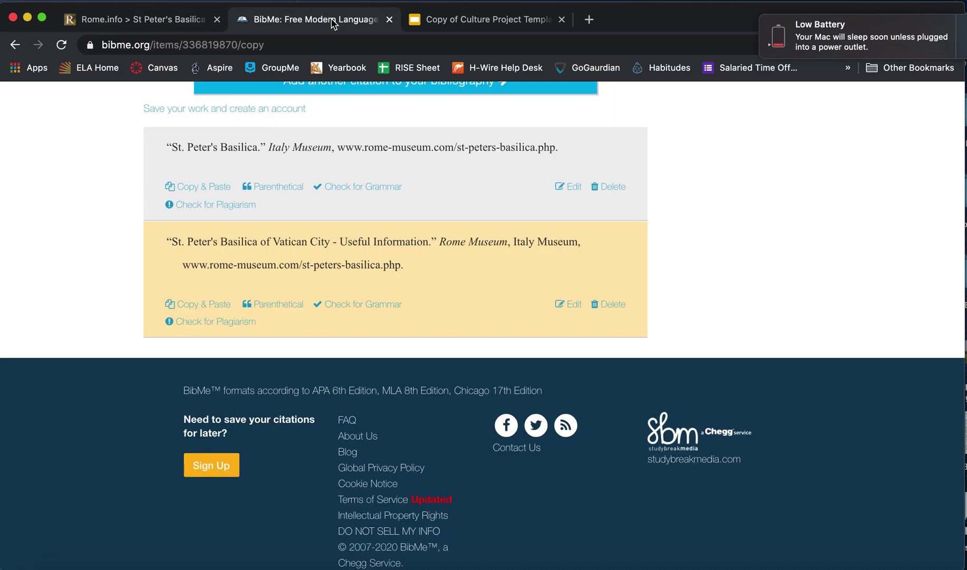
pyautogui.scroll(5, 331, 275)
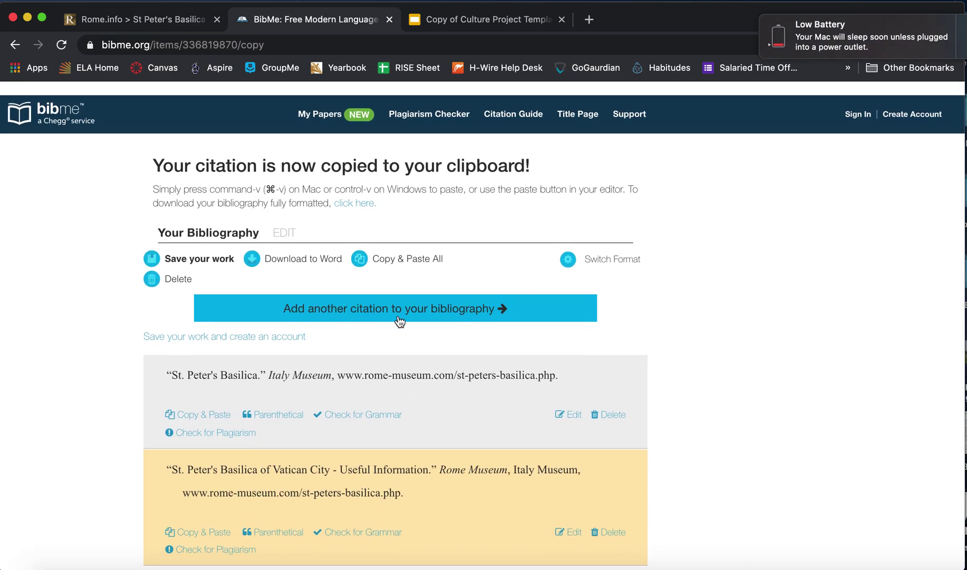
pyautogui.click(348, 309)
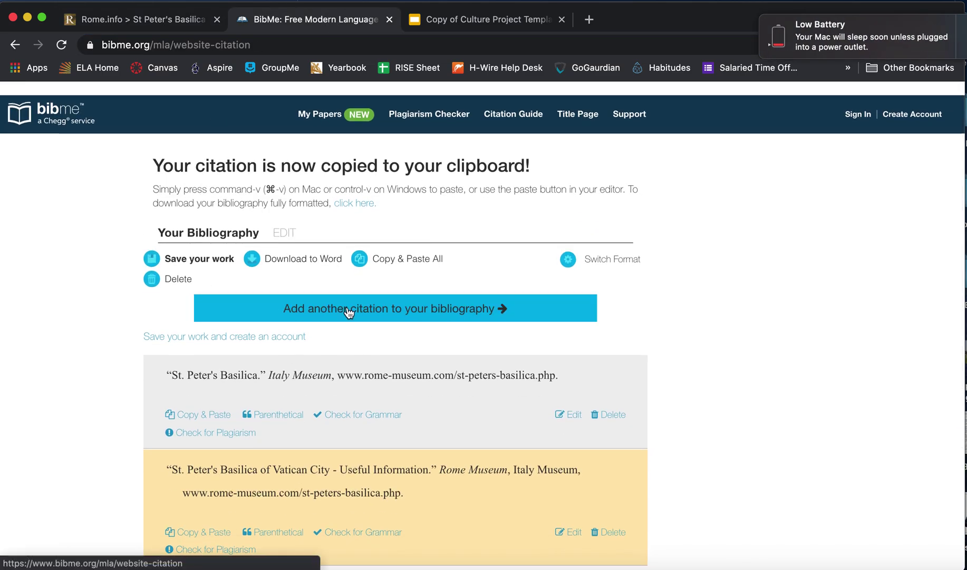
pyautogui.click(278, 395)
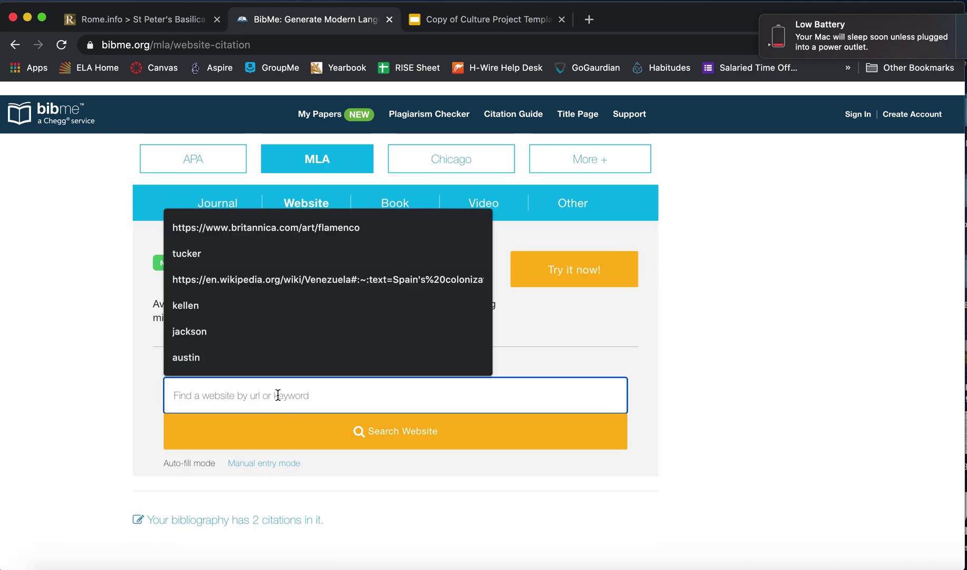
pyautogui.click(530, 520)
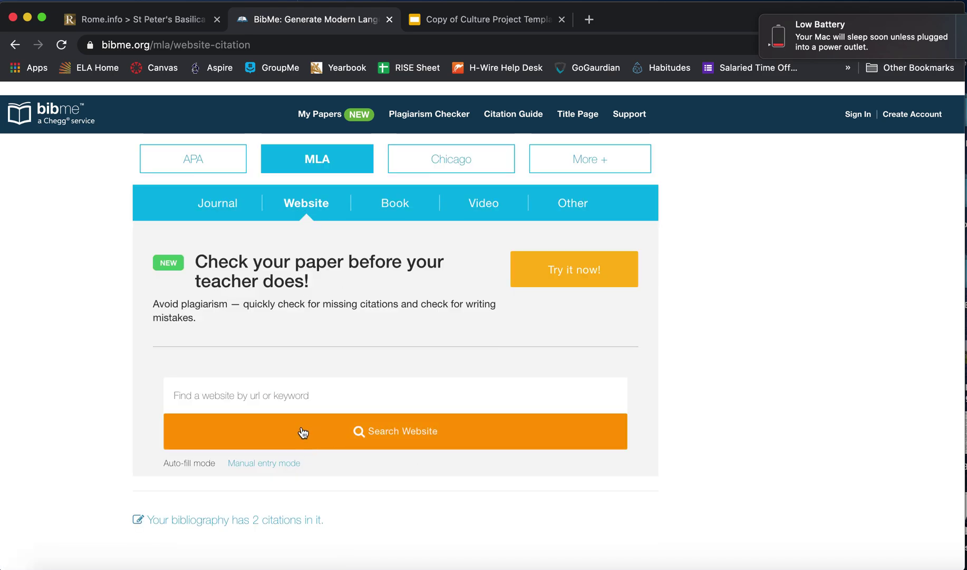
pyautogui.click(307, 395)
# Look up the pasted Rome.info URL, choose the St Peter's Basilica result, and open its form
pyautogui.press('super+v')
pyautogui.click(359, 430)
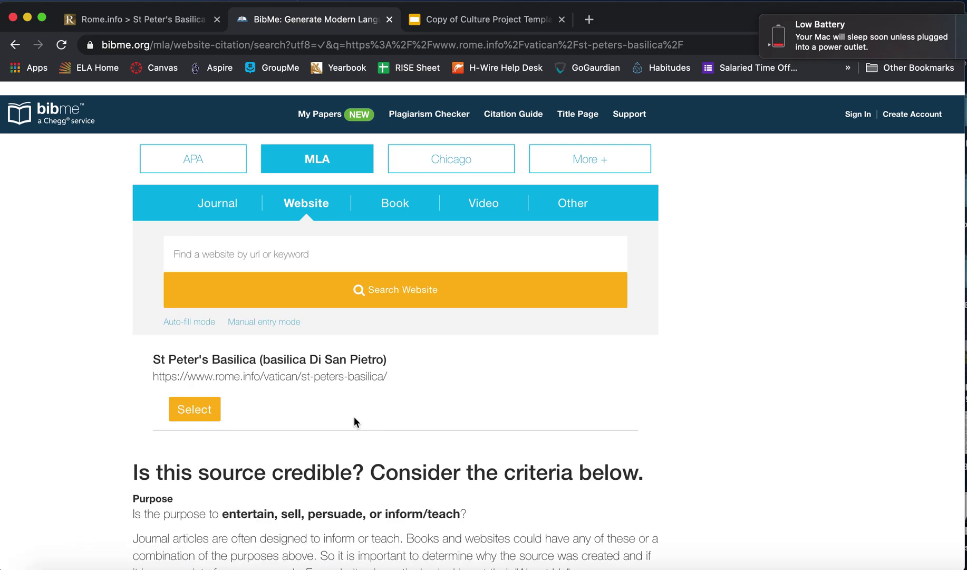
pyautogui.click(216, 401)
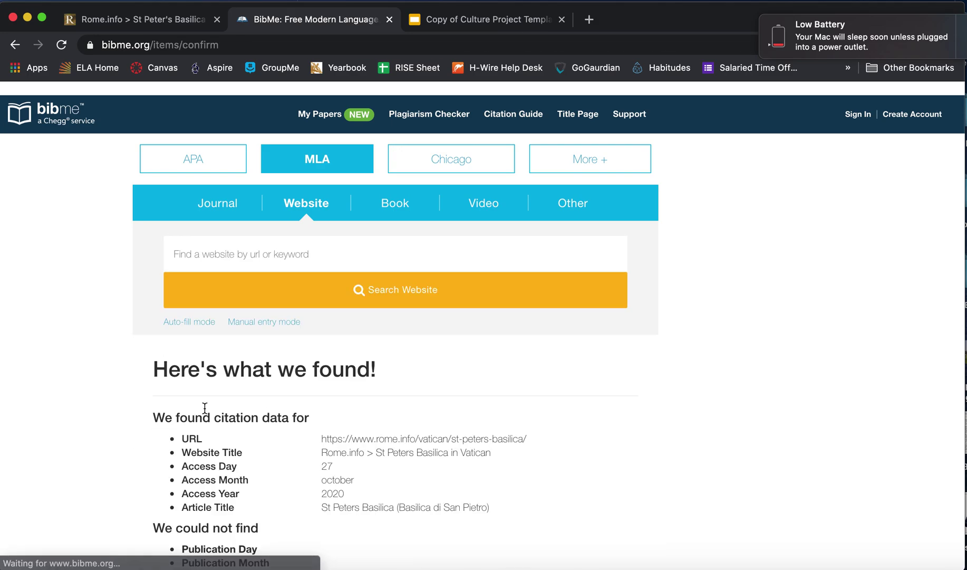
pyautogui.scroll(-5, 389, 458)
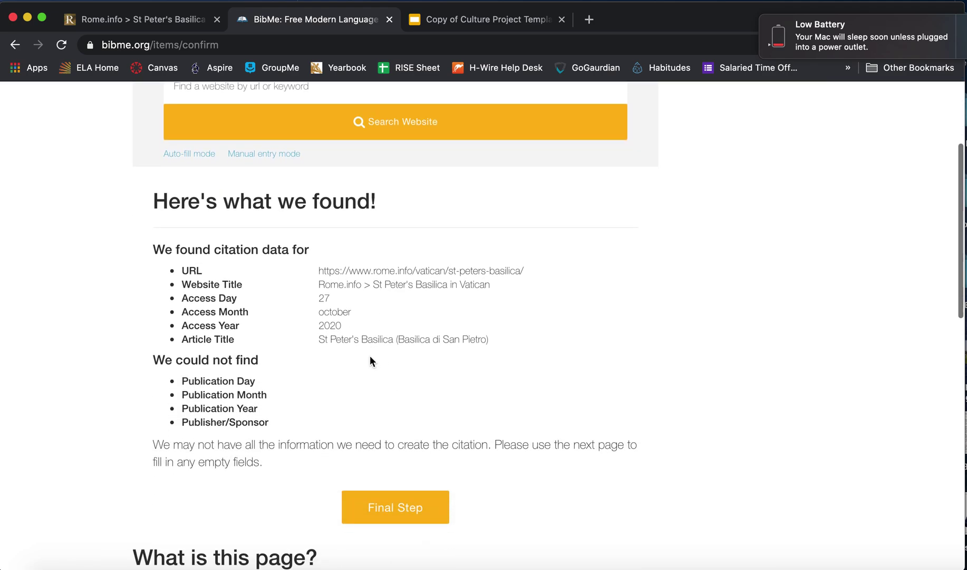
pyautogui.click(398, 496)
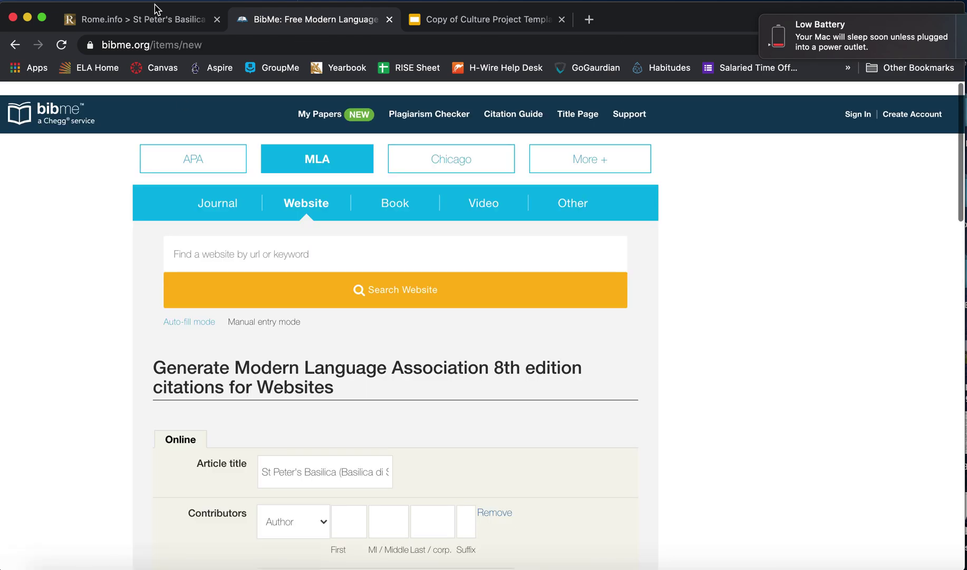
# Read through the Rome.info St Peter's Basilica article down to its footer and return upward
pyautogui.click(156, 10)
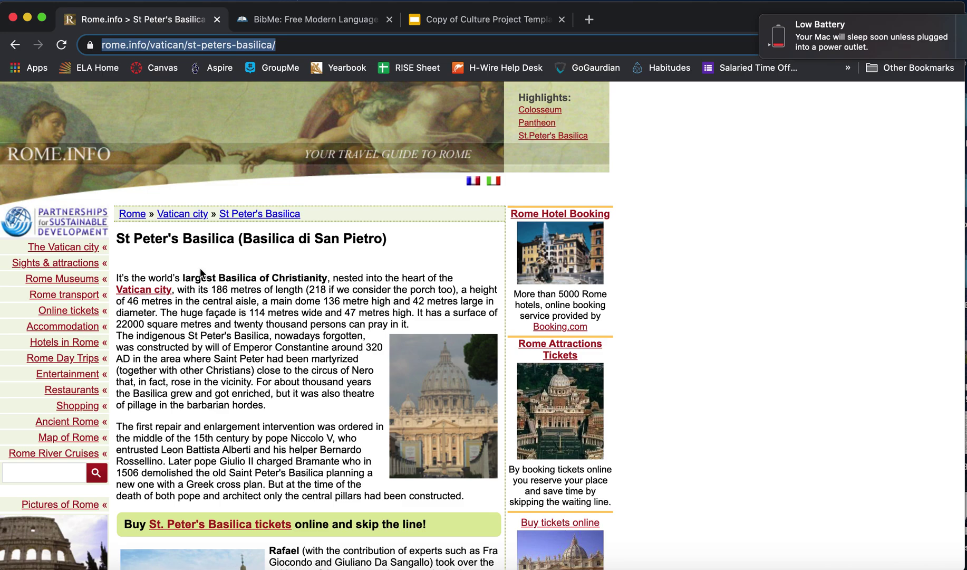
pyautogui.scroll(-2, 169, 295)
pyautogui.scroll(-3, 168, 296)
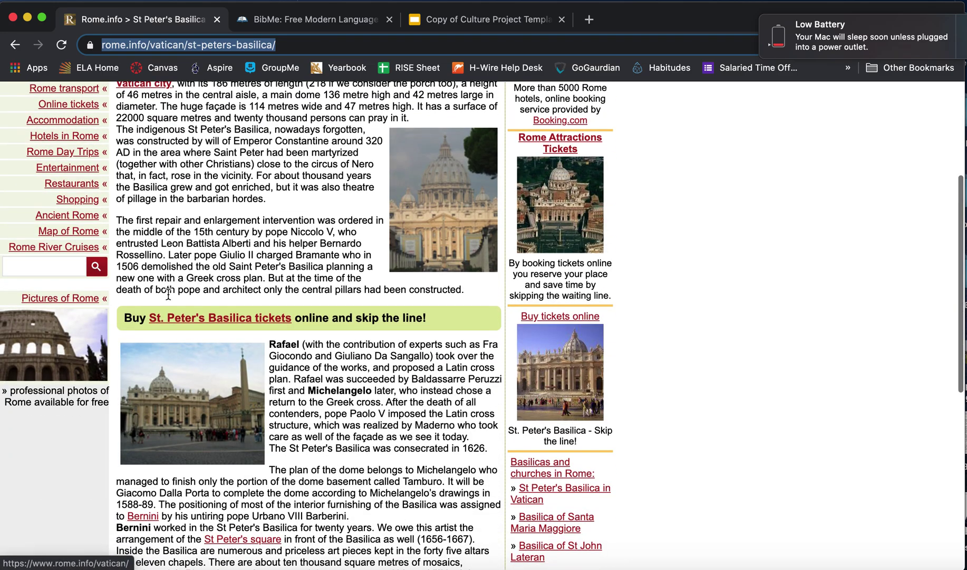
pyautogui.scroll(-5, 339, 375)
pyautogui.scroll(-2, 339, 375)
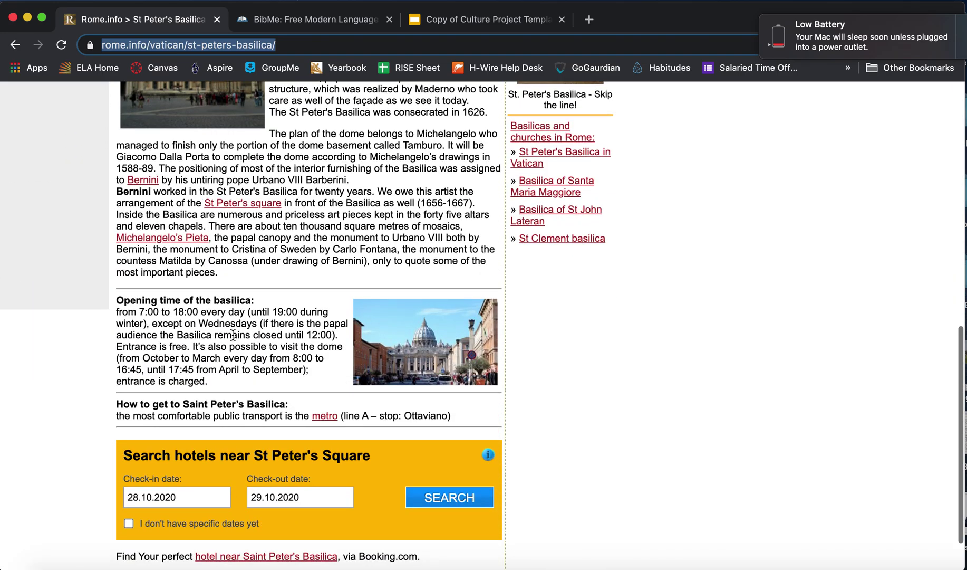
pyautogui.scroll(-1, 190, 396)
pyautogui.scroll(-2, 191, 395)
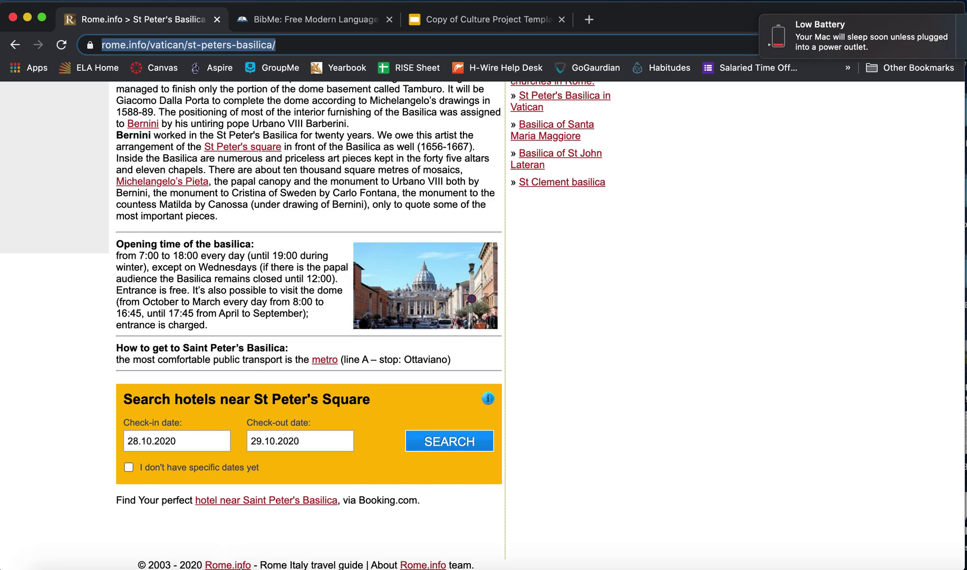
pyautogui.scroll(20, 279, 515)
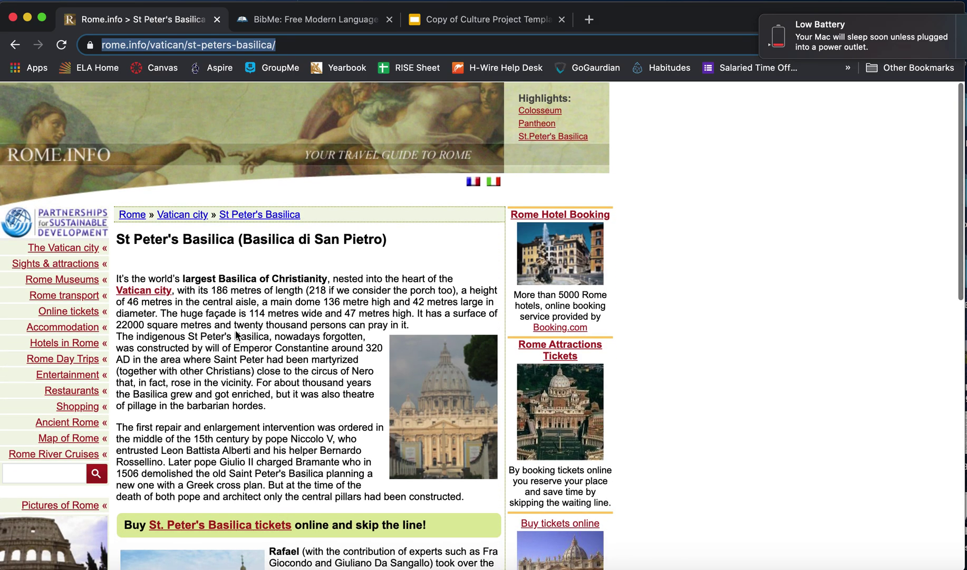
# In the BibMe form, set publisher to Rome.ifo and trim the title to 'St Peter's Basilica in Vatican'
pyautogui.click(318, 23)
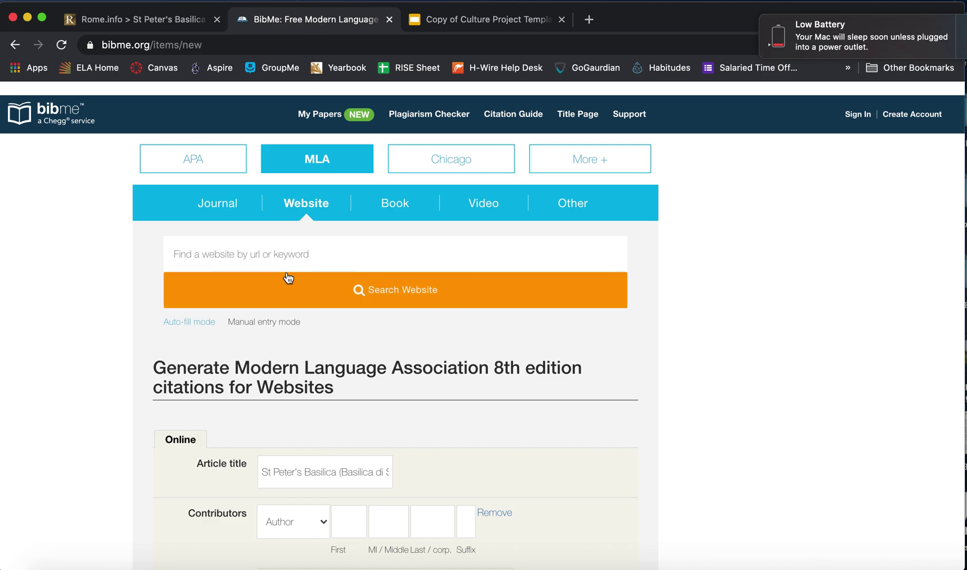
pyautogui.scroll(-5, 318, 419)
pyautogui.scroll(-5, 318, 417)
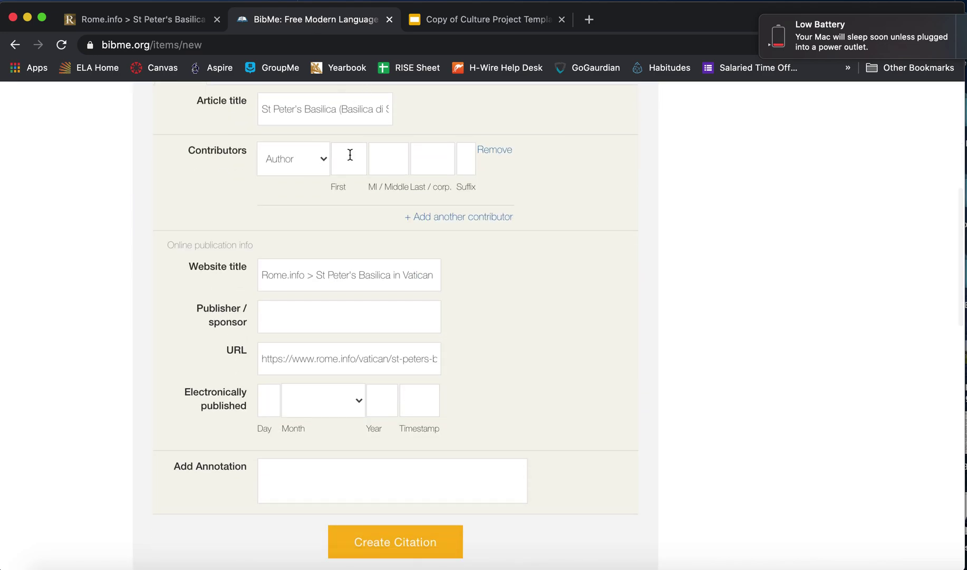
pyautogui.scroll(-2, 378, 309)
pyautogui.click(327, 246)
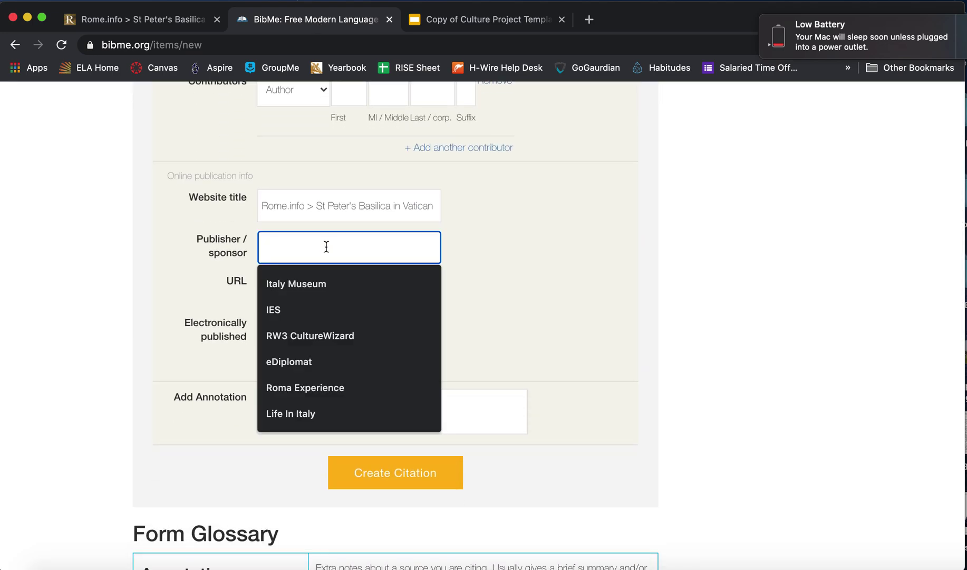
pyautogui.write('Rome.ifo')
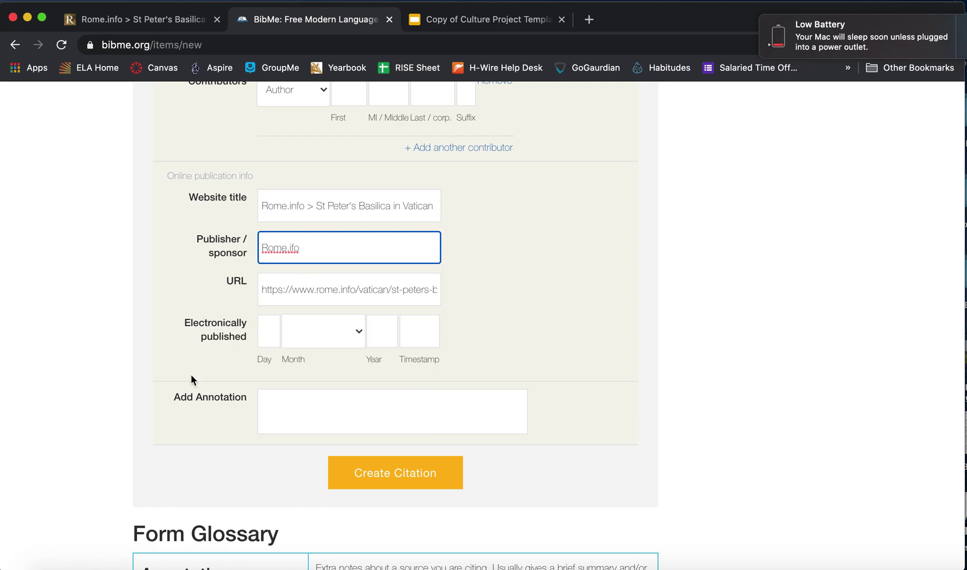
pyautogui.click(236, 216)
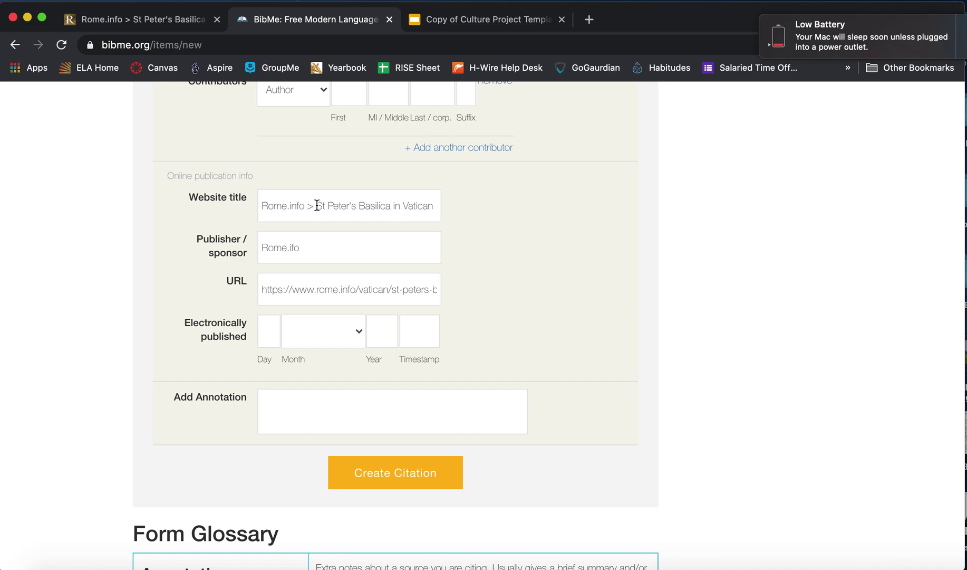
pyautogui.click(317, 206)
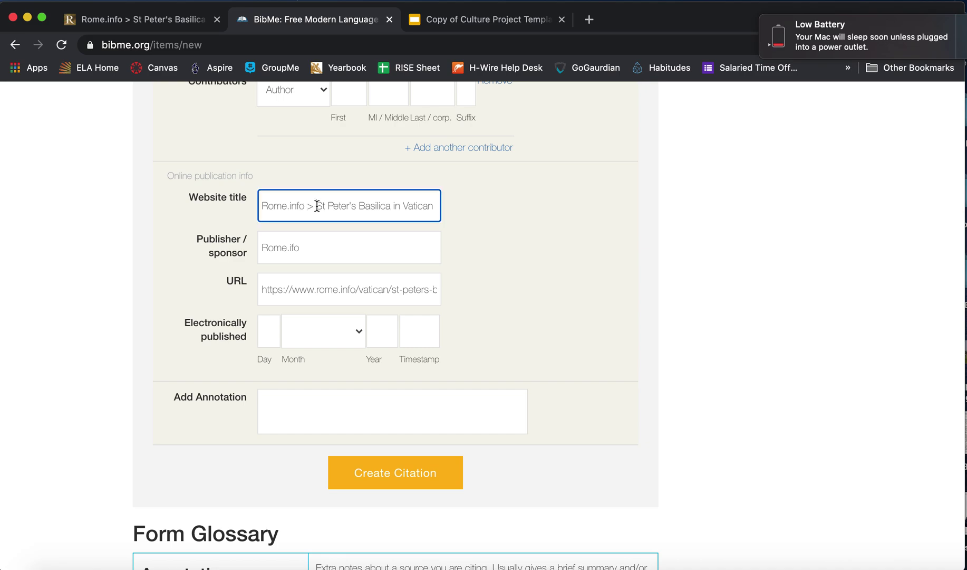
pyautogui.moveTo(317, 206); pyautogui.dragTo(259, 205)
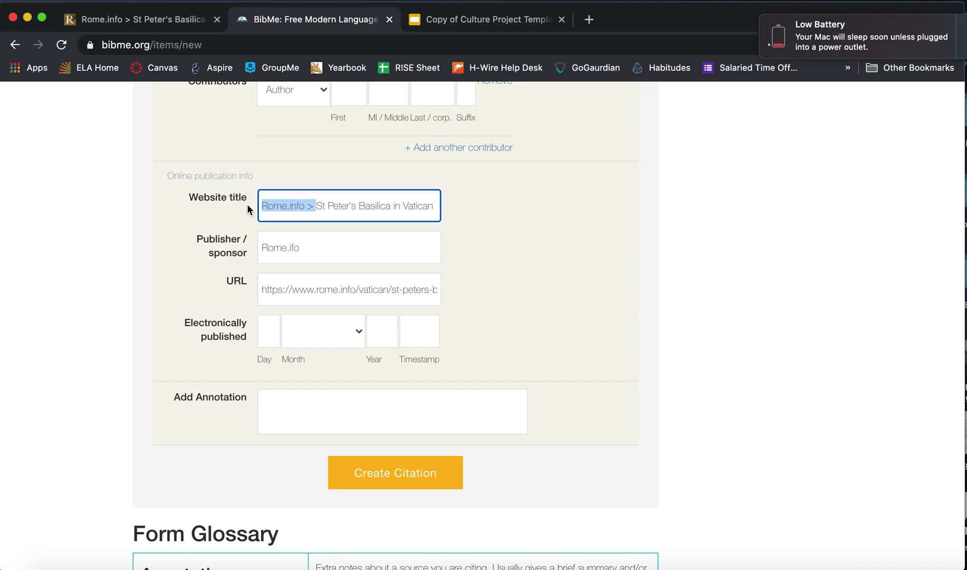
pyautogui.press('BackSpace')
pyautogui.click(181, 253)
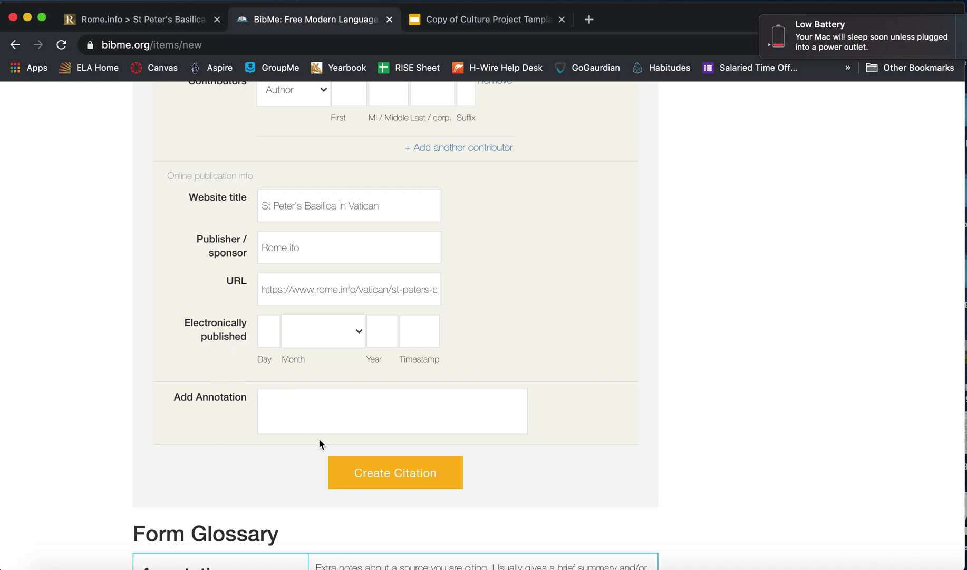
# Generate the Rome.info citation and copy it
pyautogui.click(397, 478)
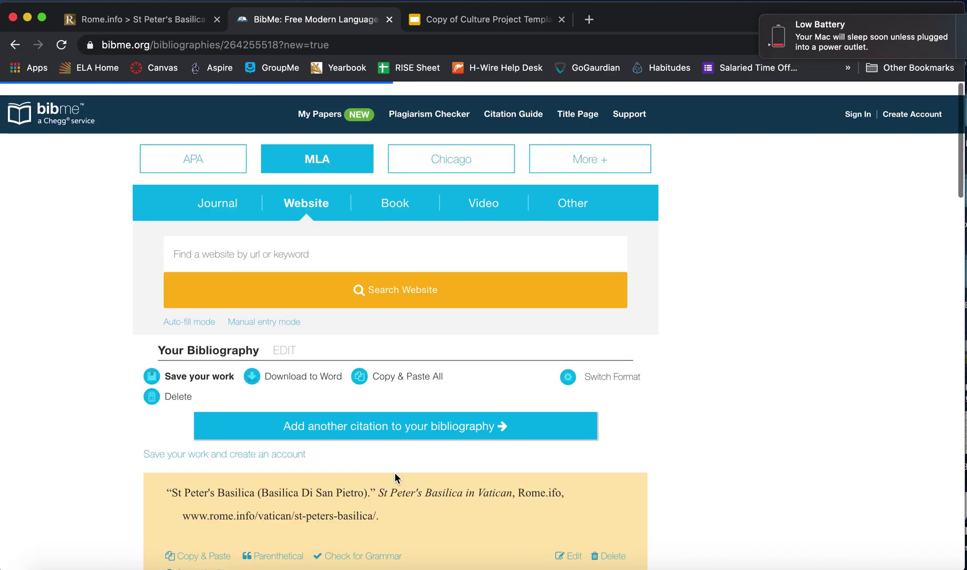
pyautogui.scroll(-3, 306, 470)
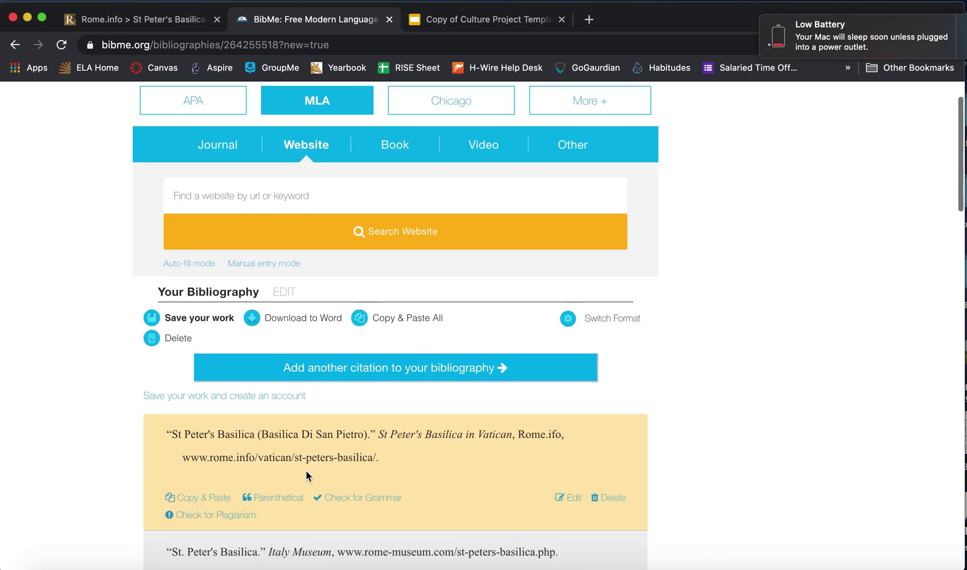
pyautogui.scroll(-1, 218, 413)
pyautogui.scroll(-3, 218, 412)
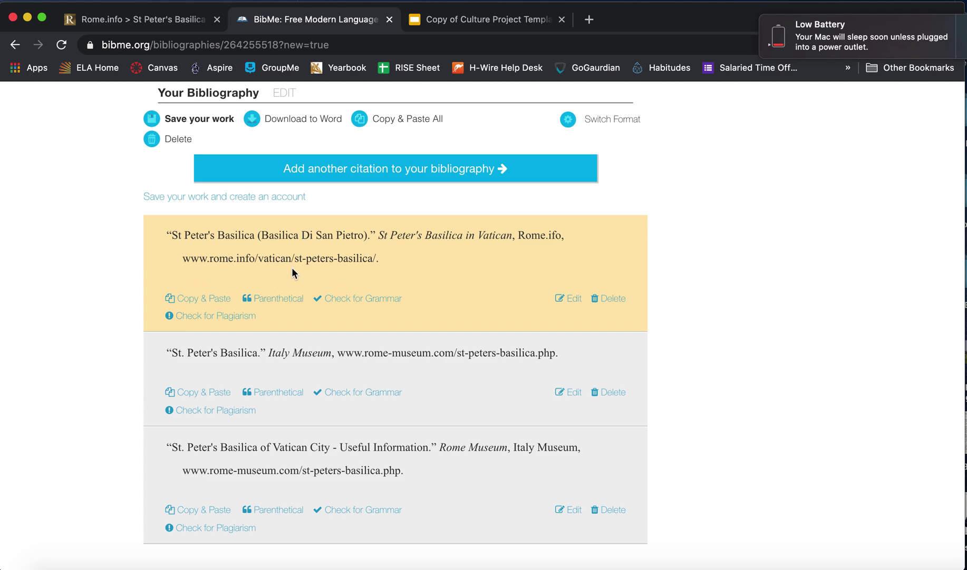
pyautogui.click(199, 299)
# Paste the Rome.info citation on the empty line below the Rome Museum citation, followed by a new line
pyautogui.click(471, 23)
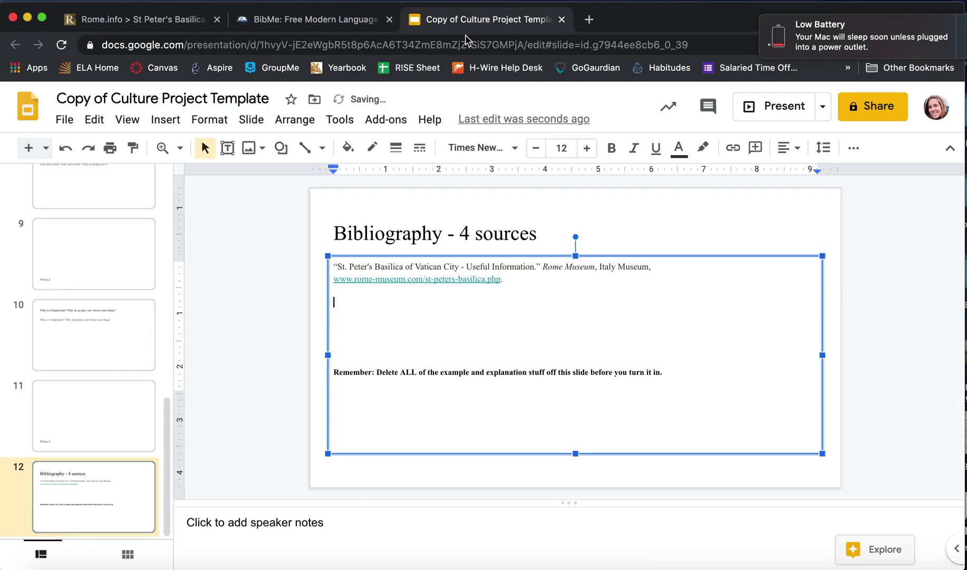
pyautogui.click(394, 279)
pyautogui.click(612, 299)
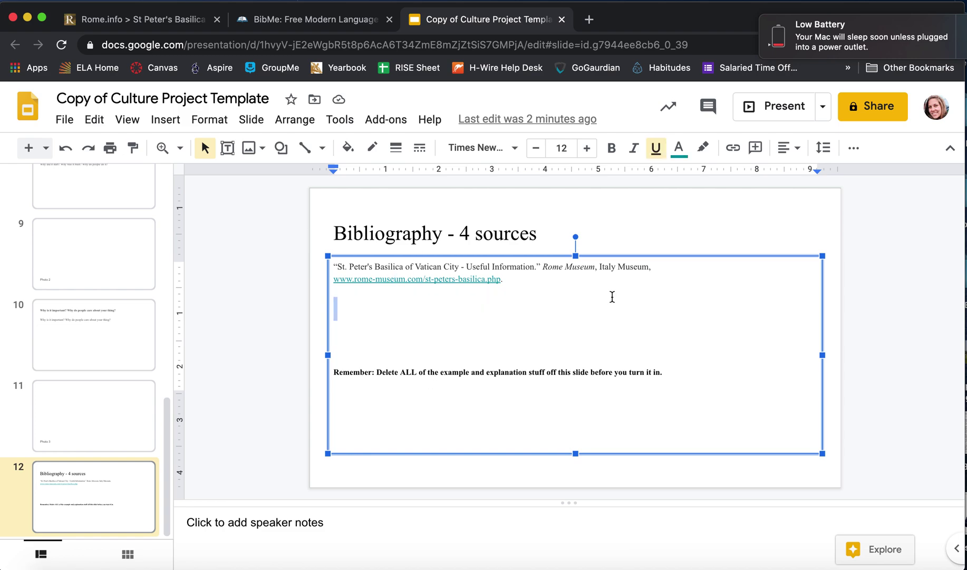
pyautogui.press('super+v')
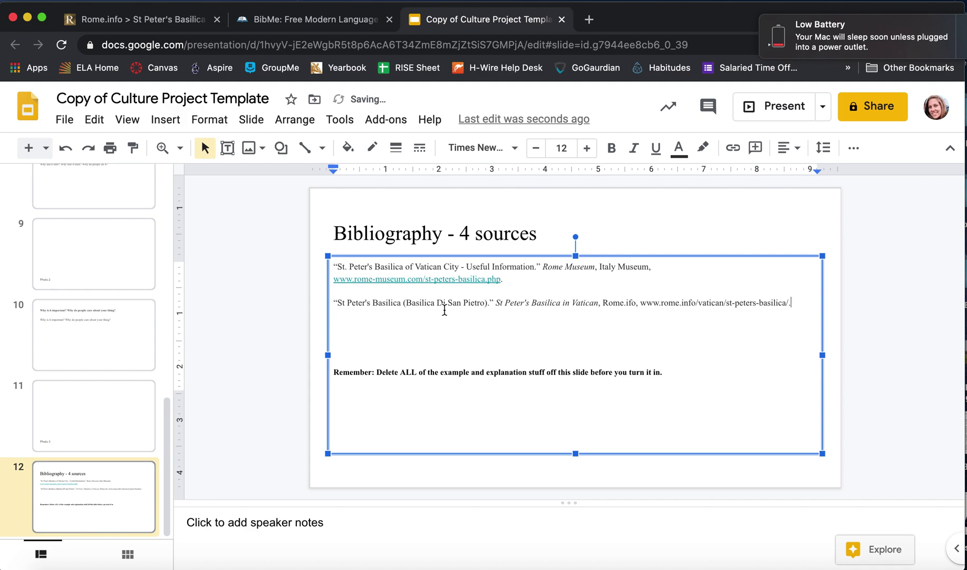
pyautogui.press('Return')
pyautogui.press('Return')
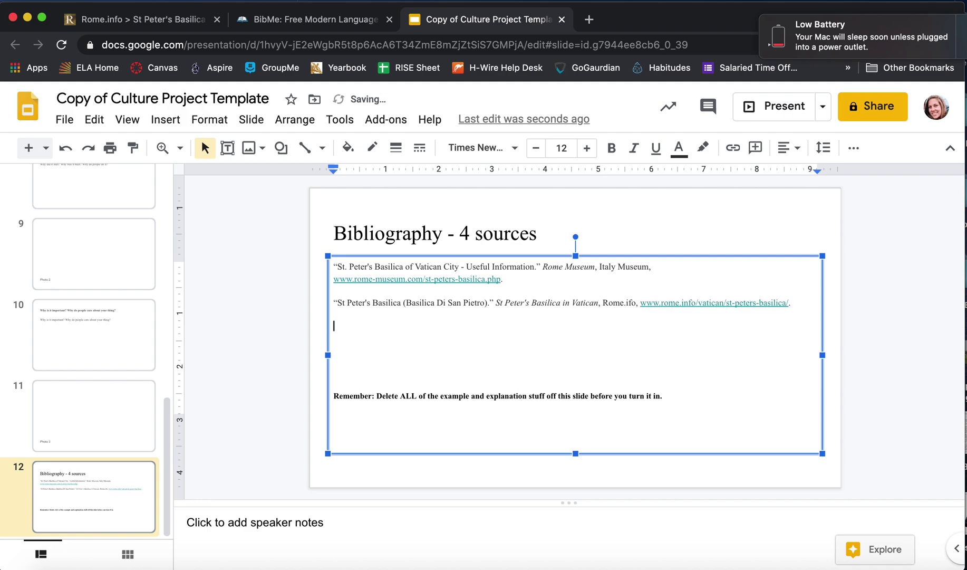